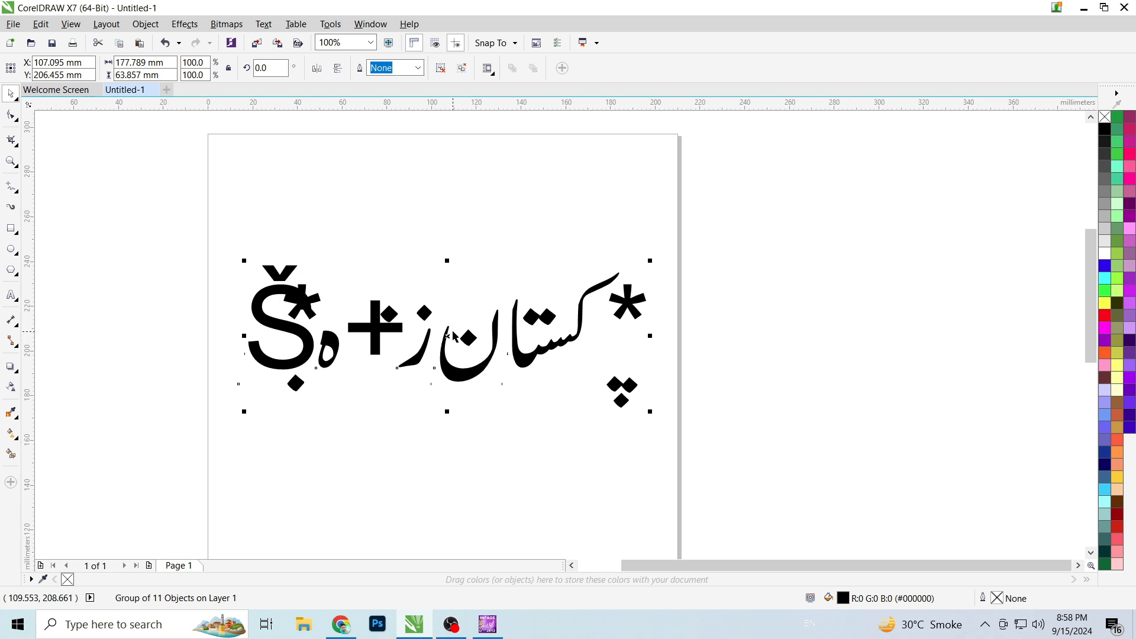
# Enlarge the pasted Urdu text group to about 192 mm wide and examine its characters for substituted symbols
pyautogui.moveTo(651, 411); pyautogui.dragTo(678, 425)
pyautogui.scroll(2, 426, 359)
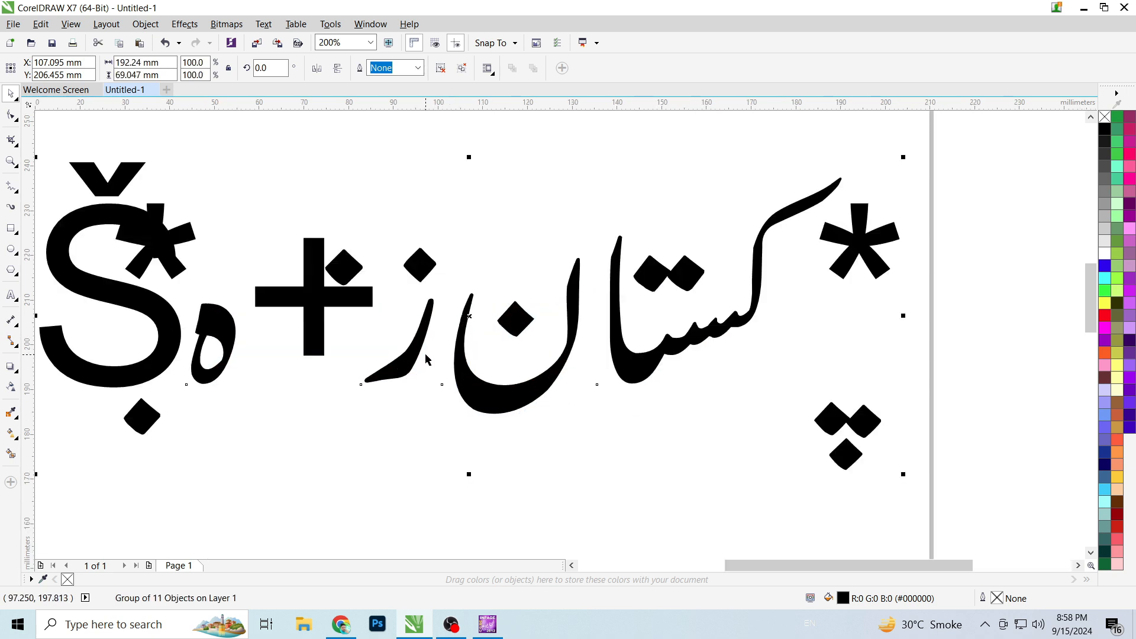
pyautogui.scroll(-2, 459, 388)
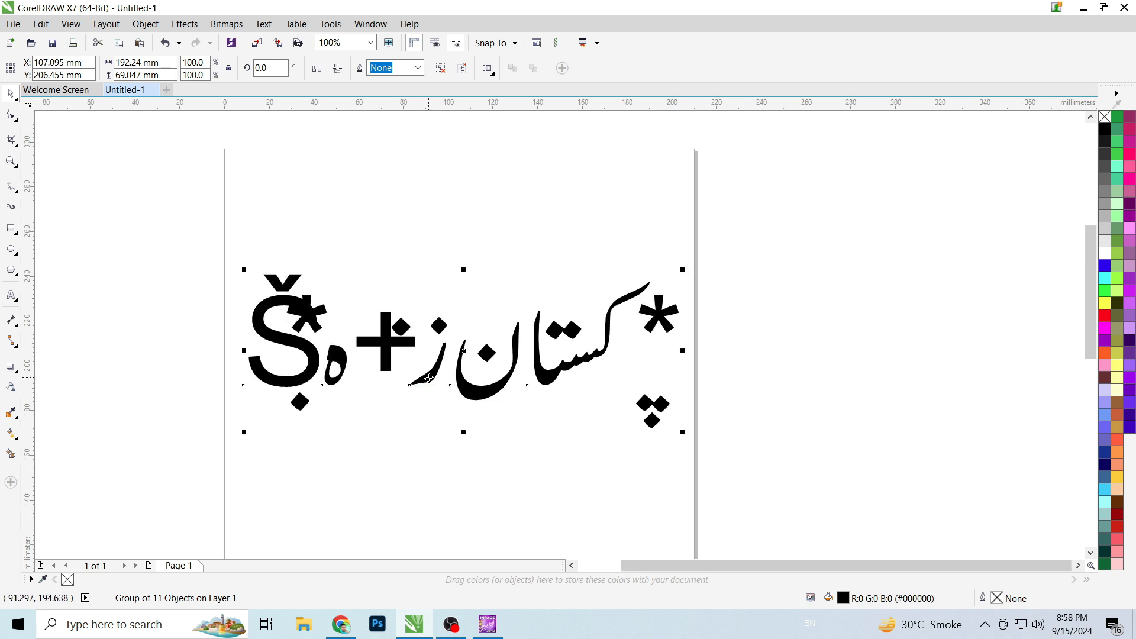
pyautogui.scroll(2, 429, 377)
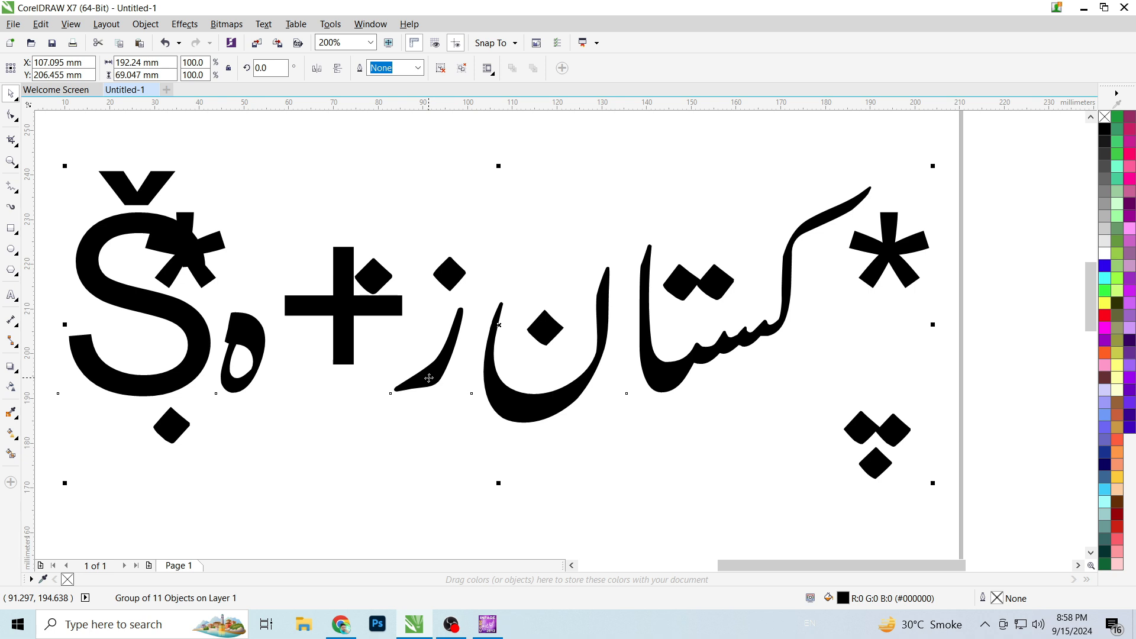
pyautogui.moveTo(567, 395); pyautogui.dragTo(561, 391)
pyautogui.scroll(-1, 493, 384)
pyautogui.click(608, 471)
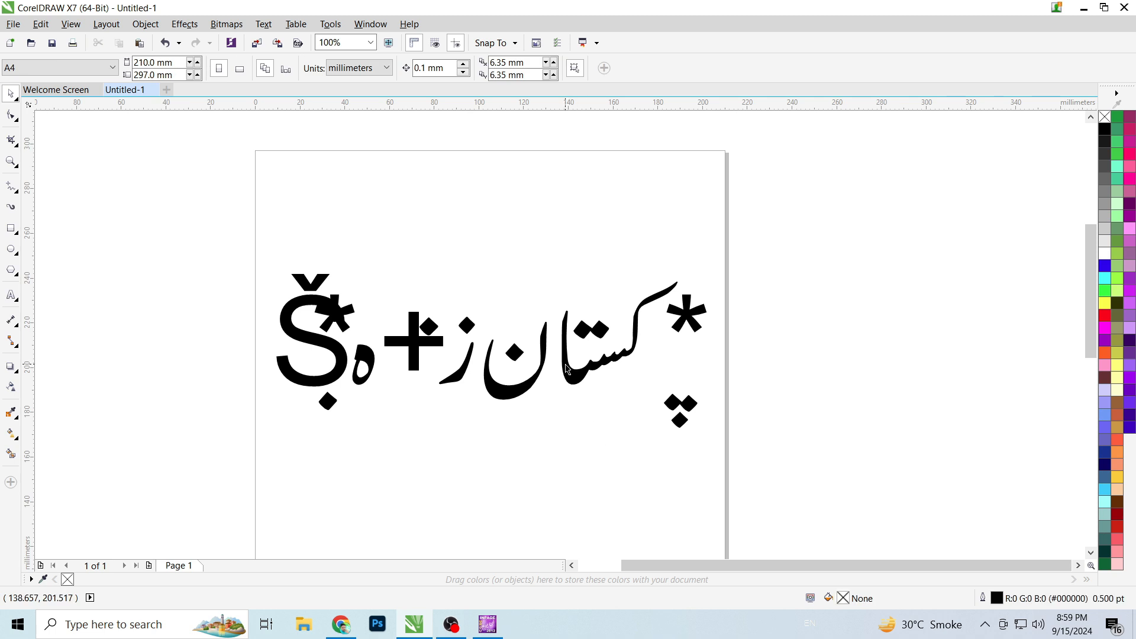
pyautogui.scroll(1, 567, 366)
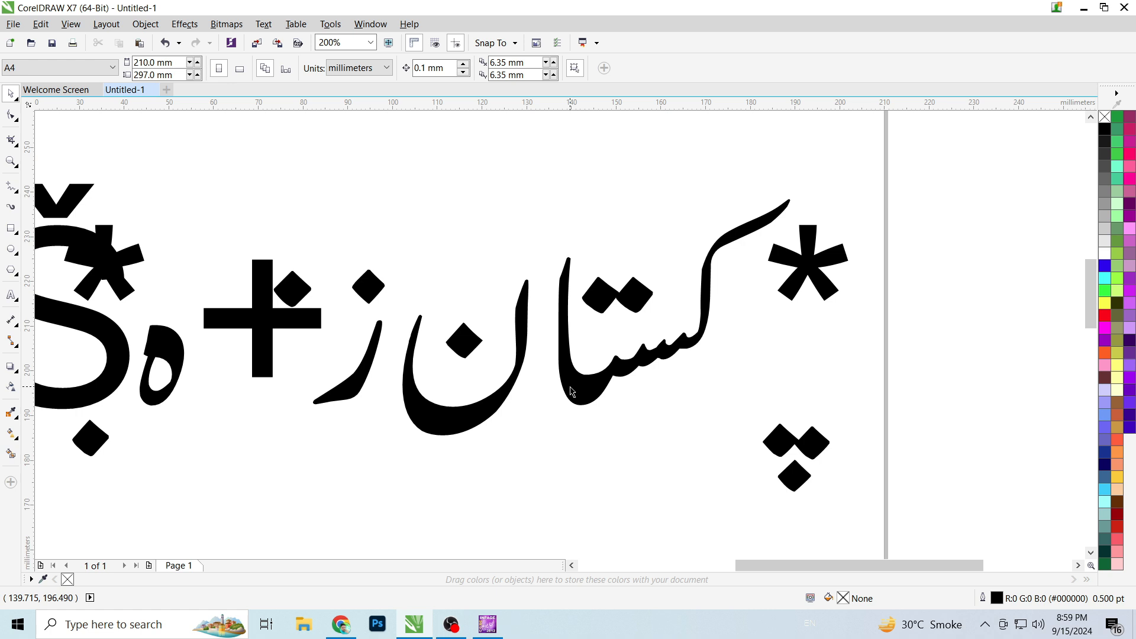
pyautogui.click(571, 391)
pyautogui.scroll(-2, 497, 431)
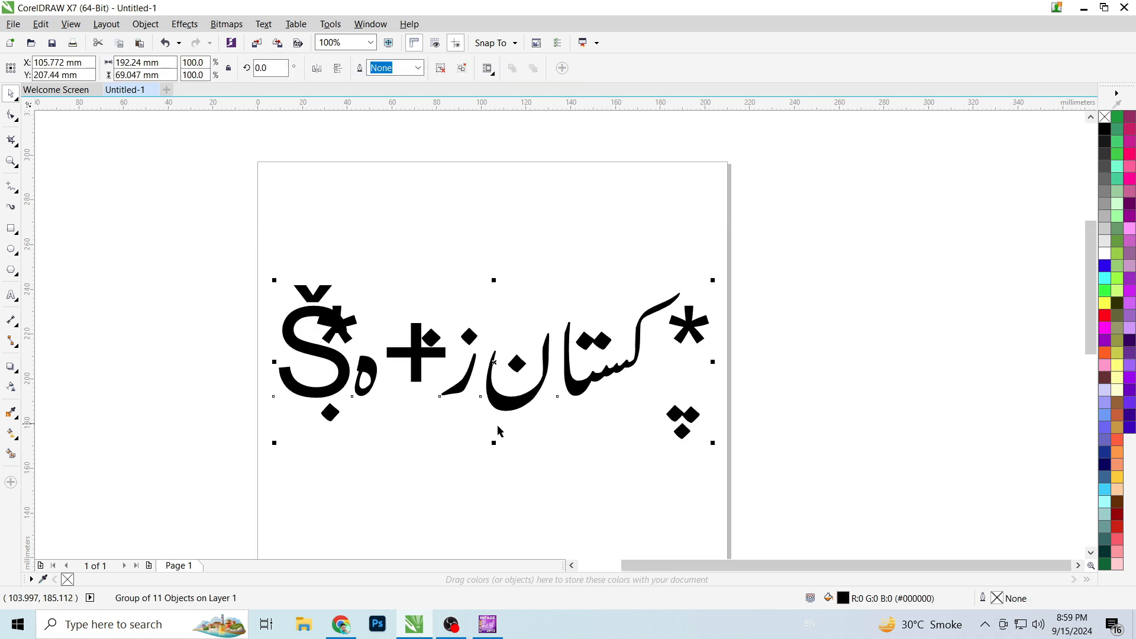
pyautogui.scroll(2, 497, 427)
pyautogui.scroll(-2, 499, 436)
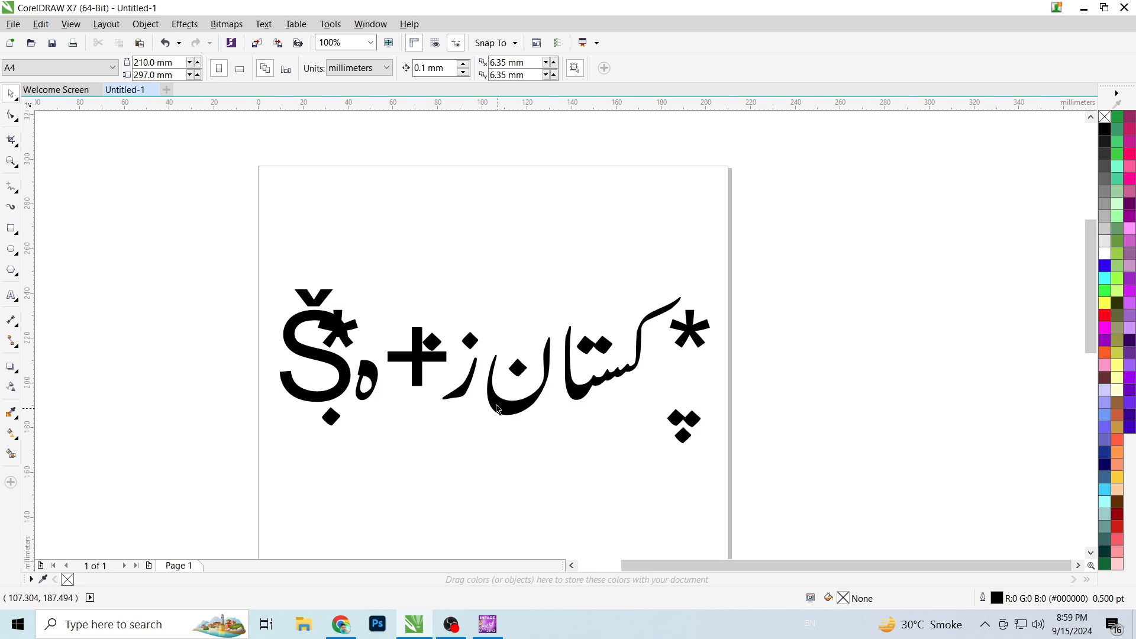
# Delete the pasted Urdu text group from the page
pyautogui.scroll(2, 497, 400)
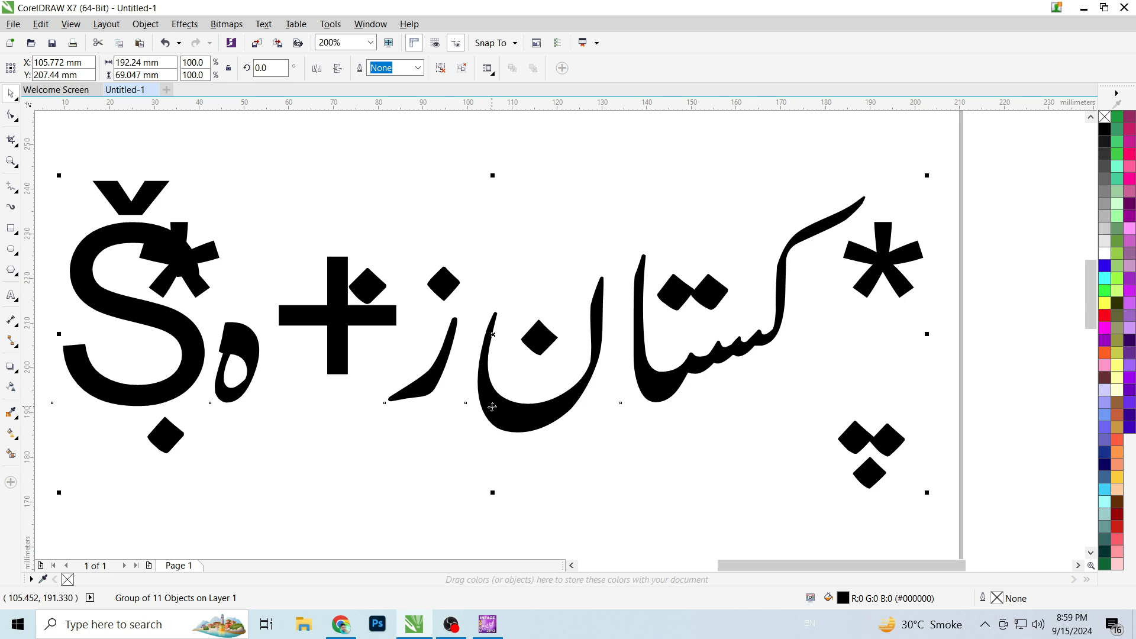
pyautogui.press('Delete')
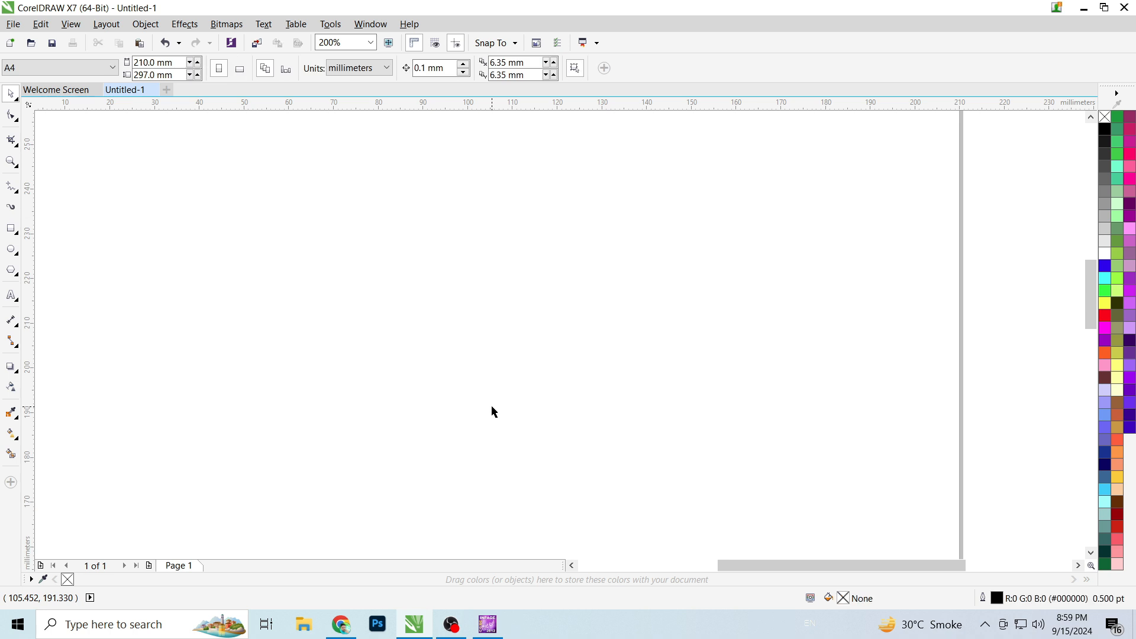
# Switch to InPage and set the font size of all the Urdu text to 24 pt
pyautogui.click(488, 624)
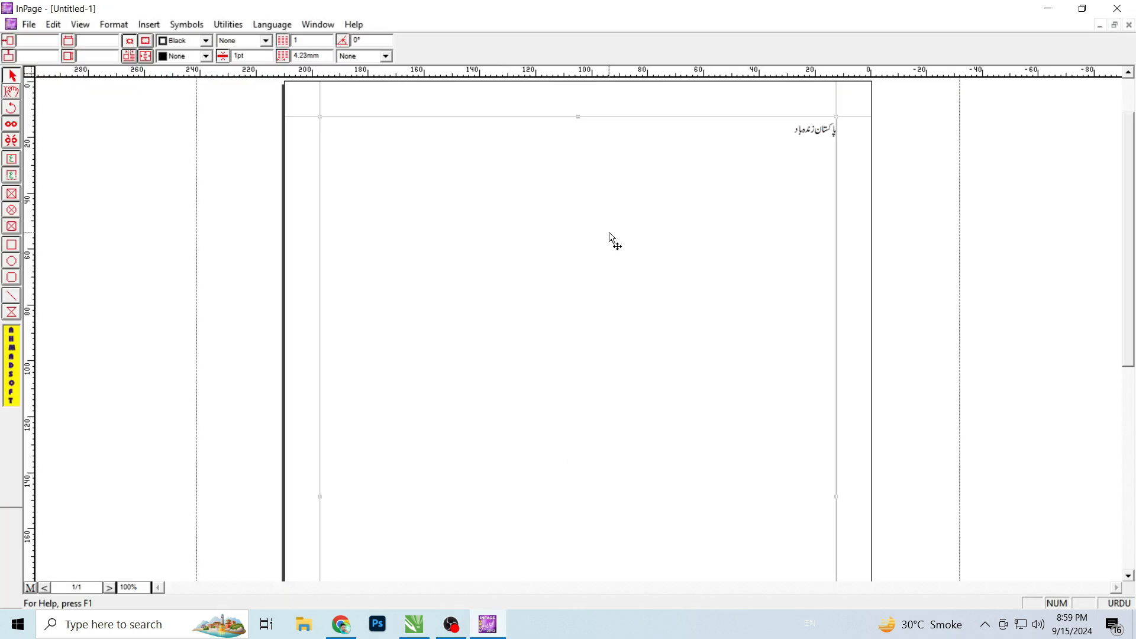
pyautogui.click(12, 92)
pyautogui.click(690, 142)
pyautogui.hotkey('ctrl', 'a')
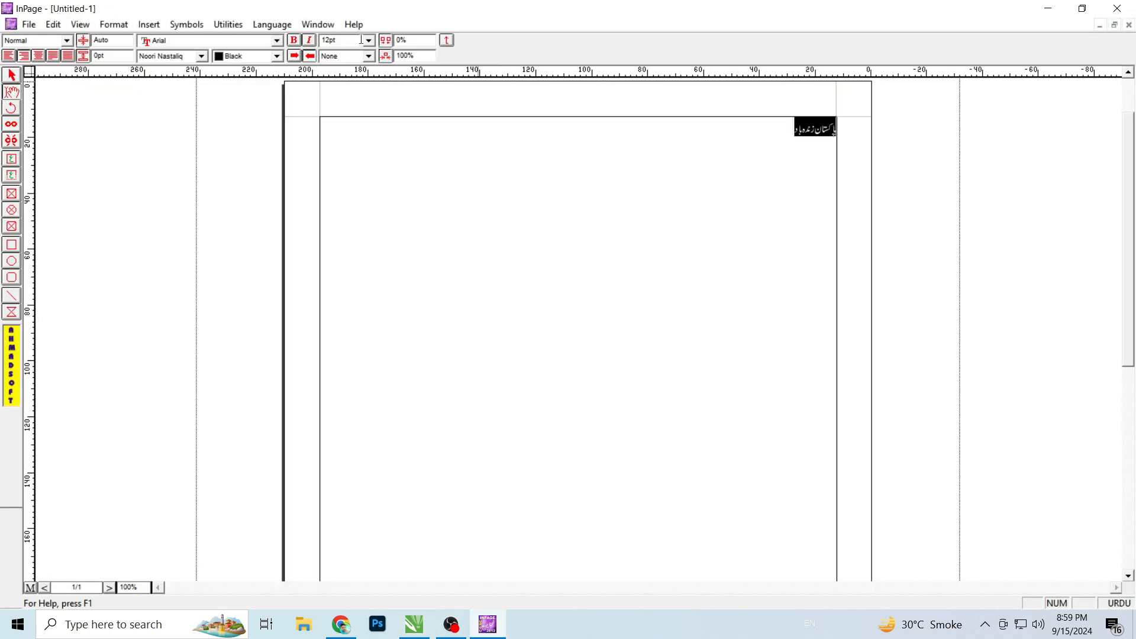
pyautogui.click(369, 40)
pyautogui.click(351, 98)
pyautogui.click(484, 162)
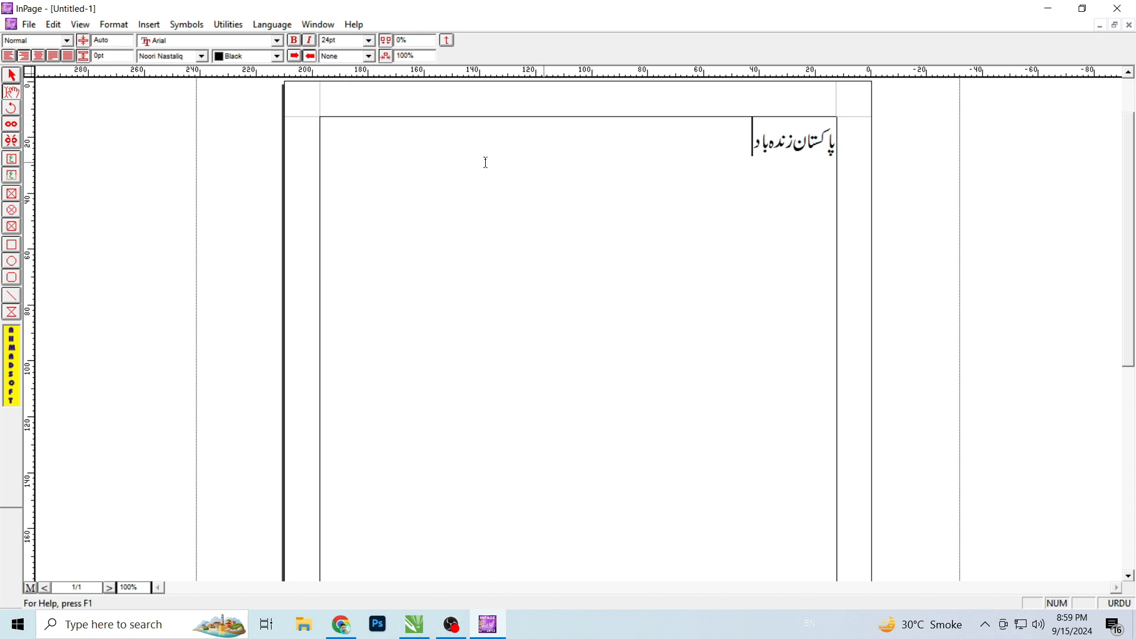
# Select everything on the InPage page as objects and copy the text frame
pyautogui.click(12, 77)
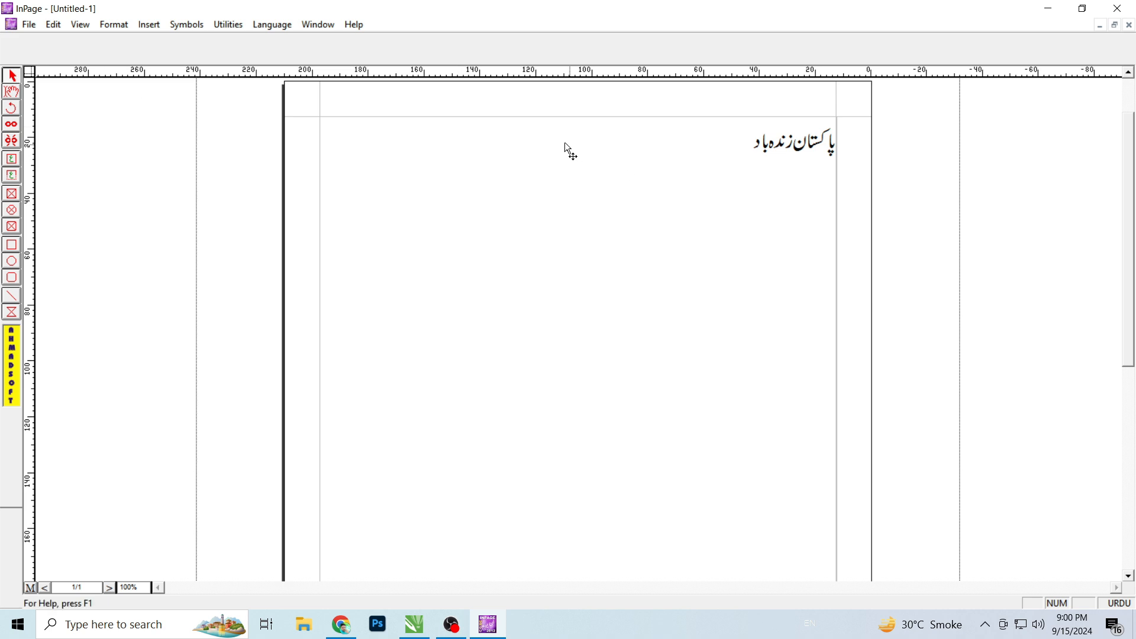
pyautogui.rightClick(545, 141)
pyautogui.click(572, 165)
pyautogui.rightClick(530, 158)
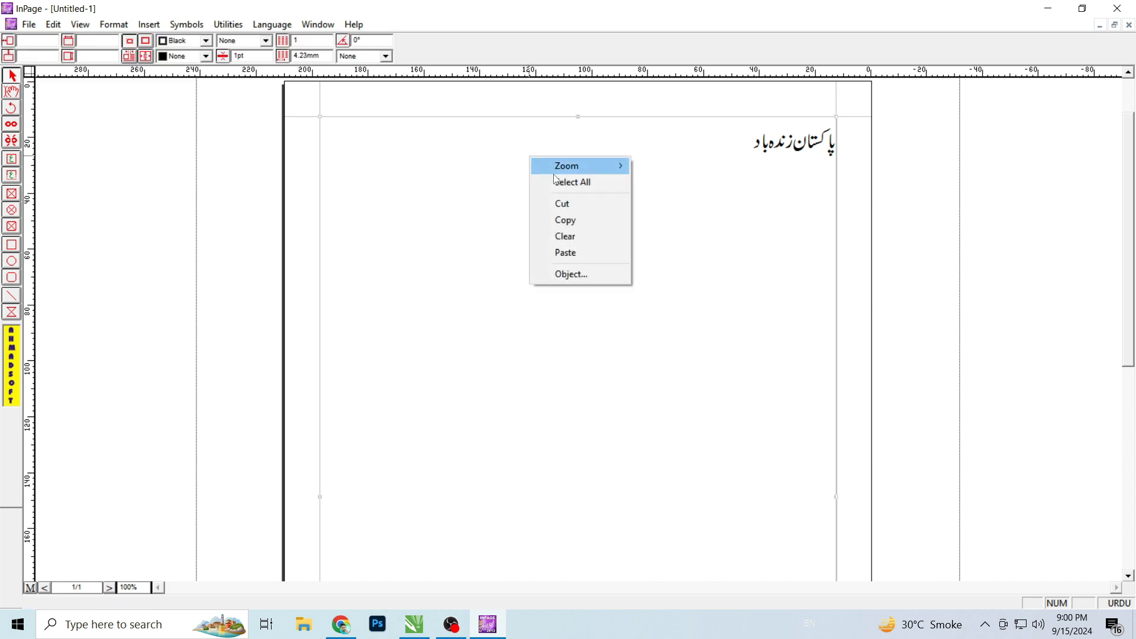
pyautogui.click(566, 222)
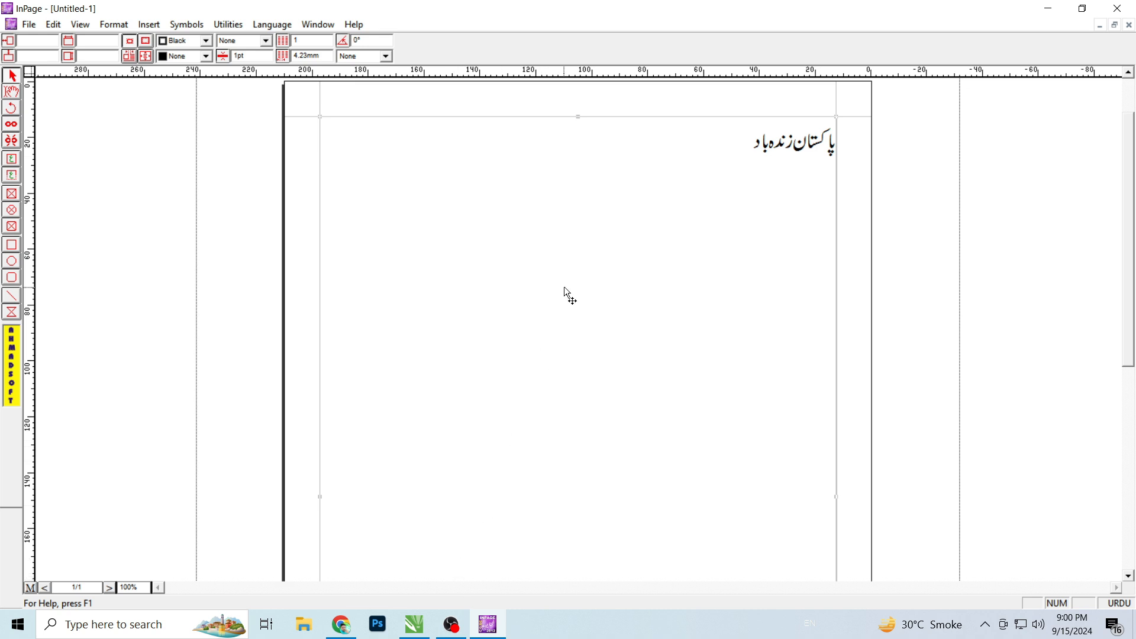
# Switch to CorelDRAW, paste the copied Urdu text and scale it down to about 199 mm wide
pyautogui.click(414, 624)
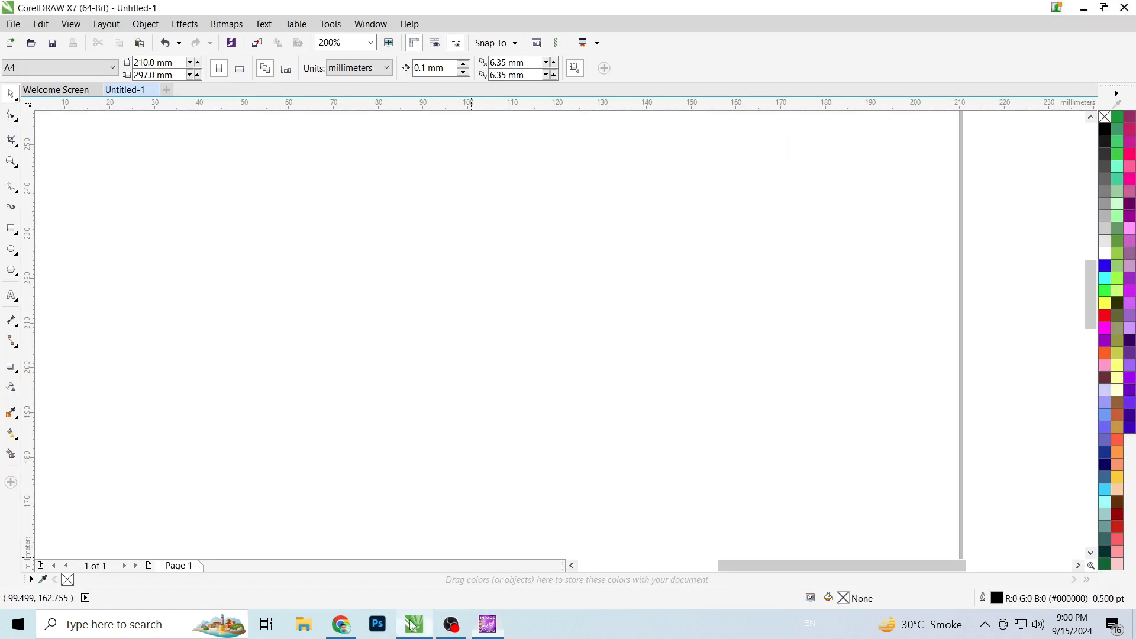
pyautogui.rightClick(455, 290)
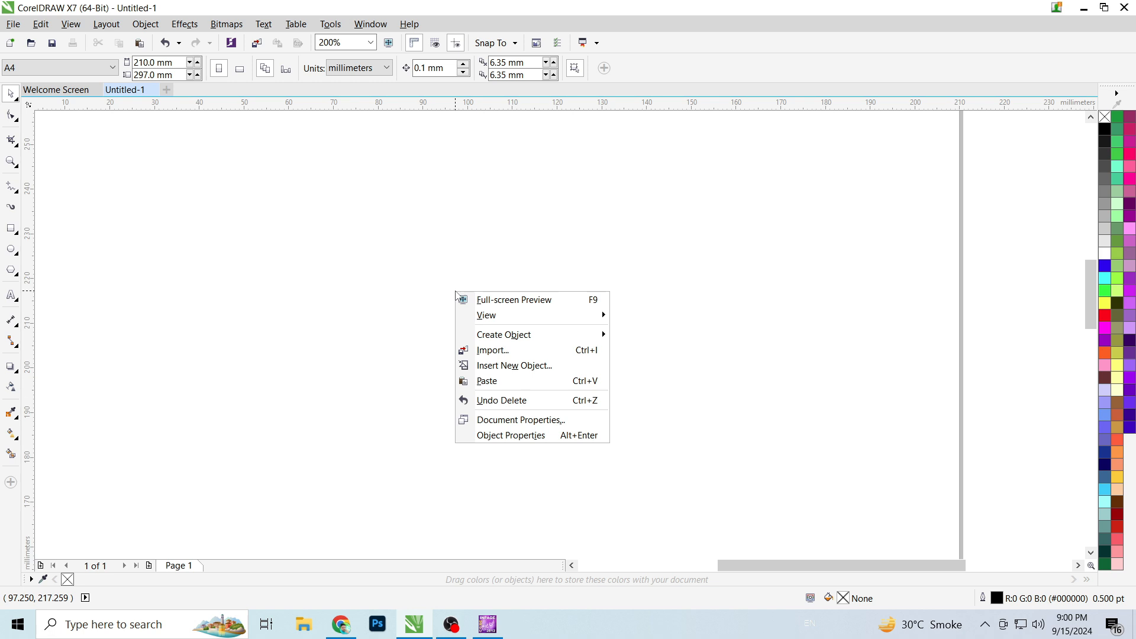
pyautogui.click(494, 381)
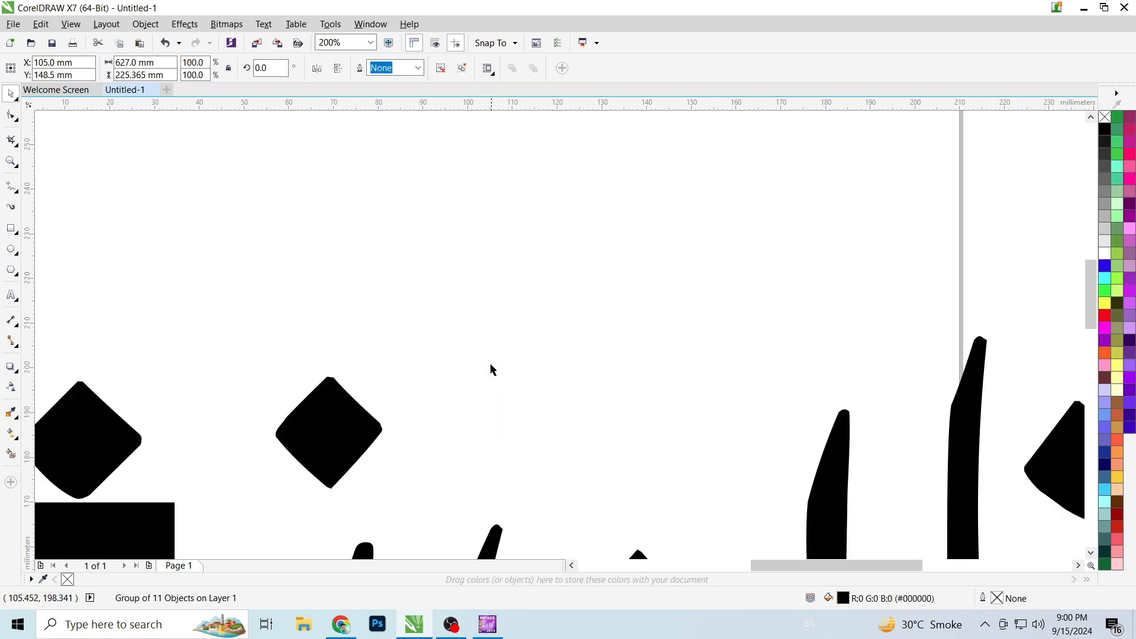
pyautogui.scroll(-2, 491, 374)
pyautogui.moveTo(842, 284); pyautogui.dragTo(599, 372)
pyautogui.scroll(1, 519, 407)
pyautogui.scroll(1, 517, 379)
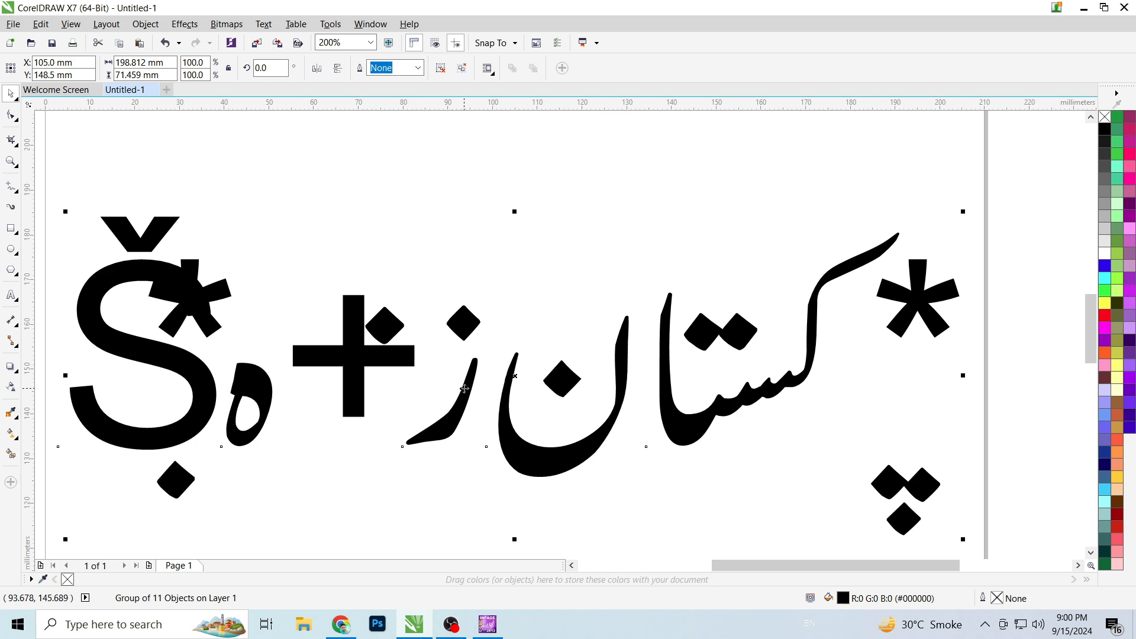
# Delete the pasted text group and close CorelDRAW without saving the changes to Untitled-1
pyautogui.press('Delete')
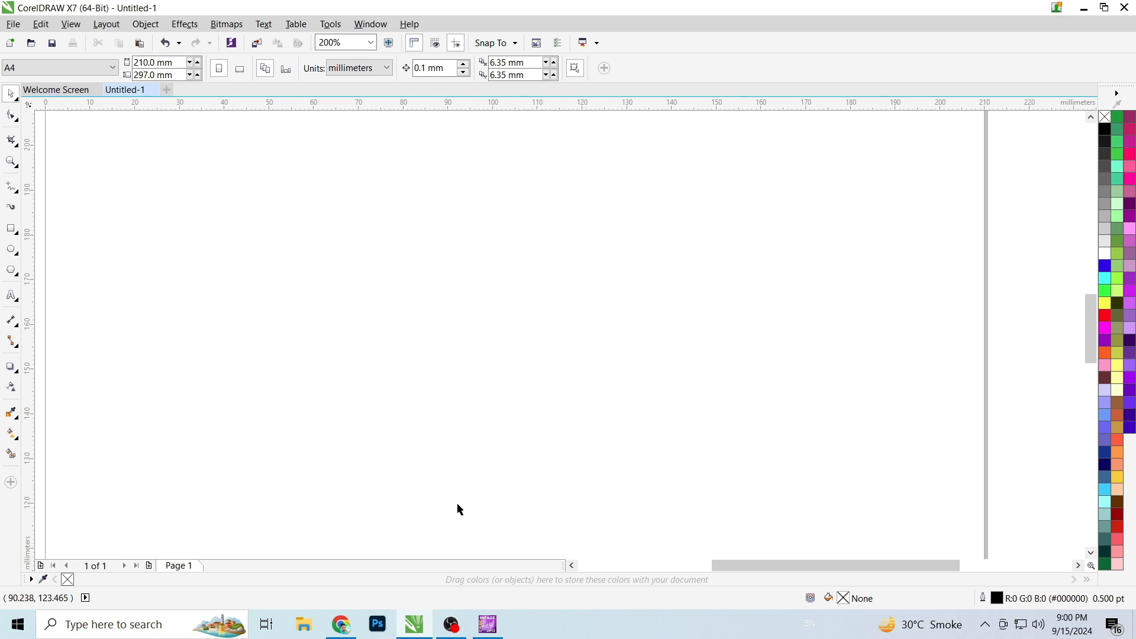
pyautogui.moveTo(486, 629)
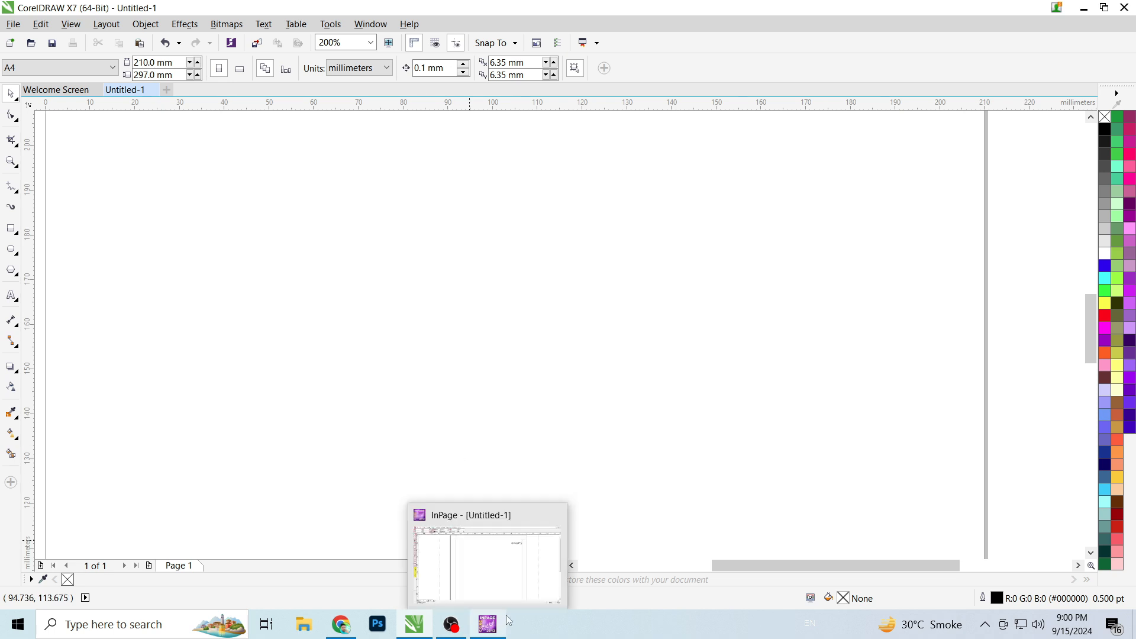
pyautogui.click(496, 631)
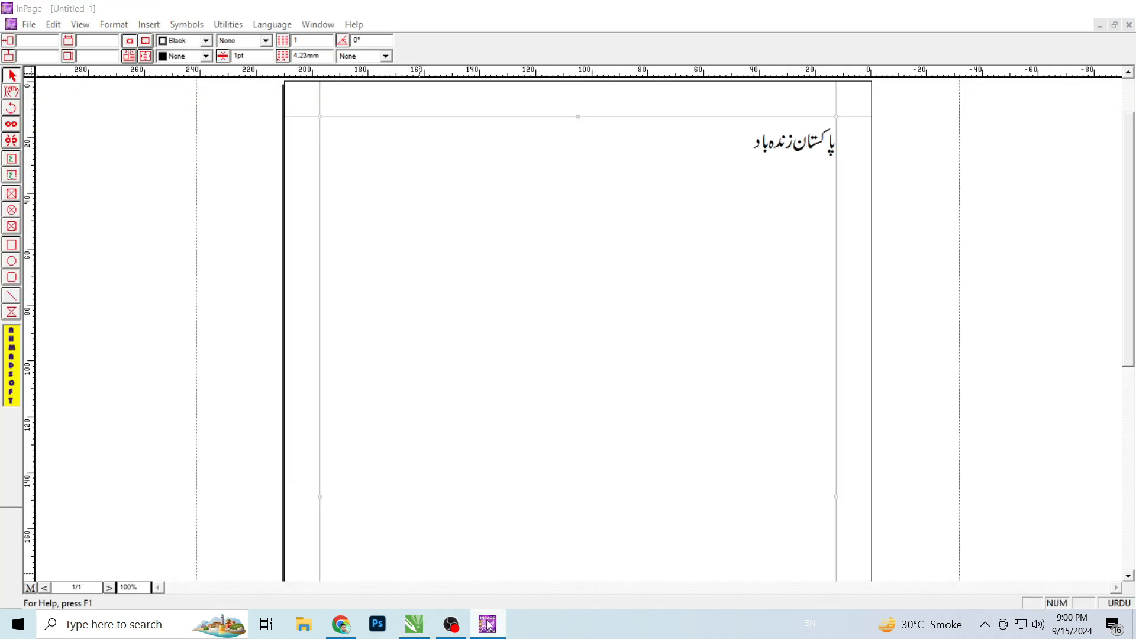
pyautogui.click(492, 626)
pyautogui.scroll(-2, 543, 331)
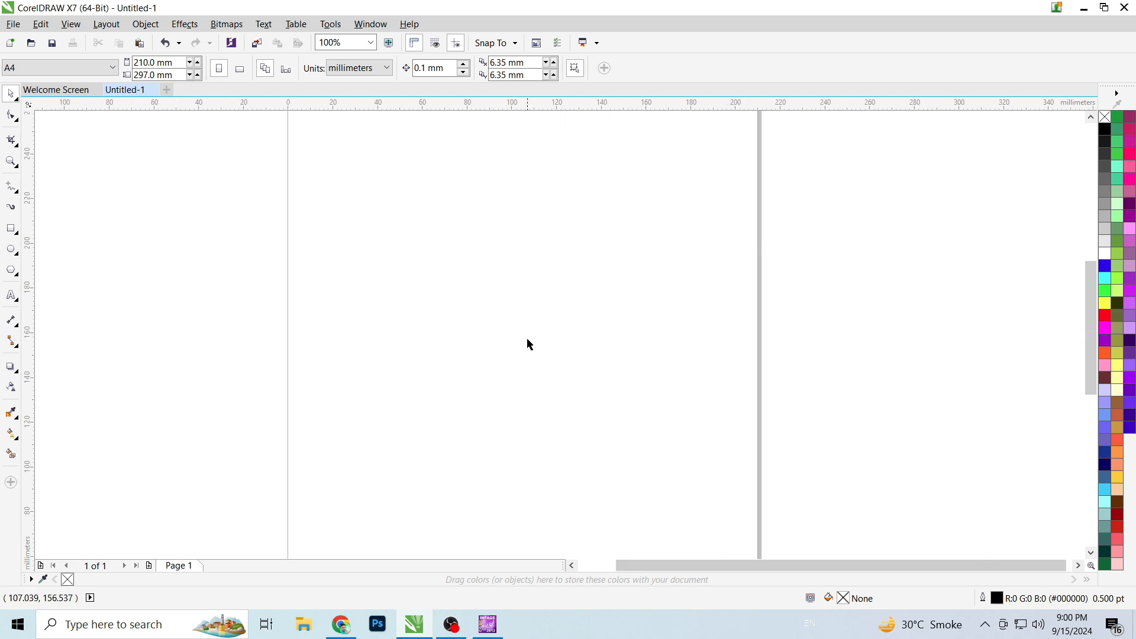
pyautogui.click(1125, 7)
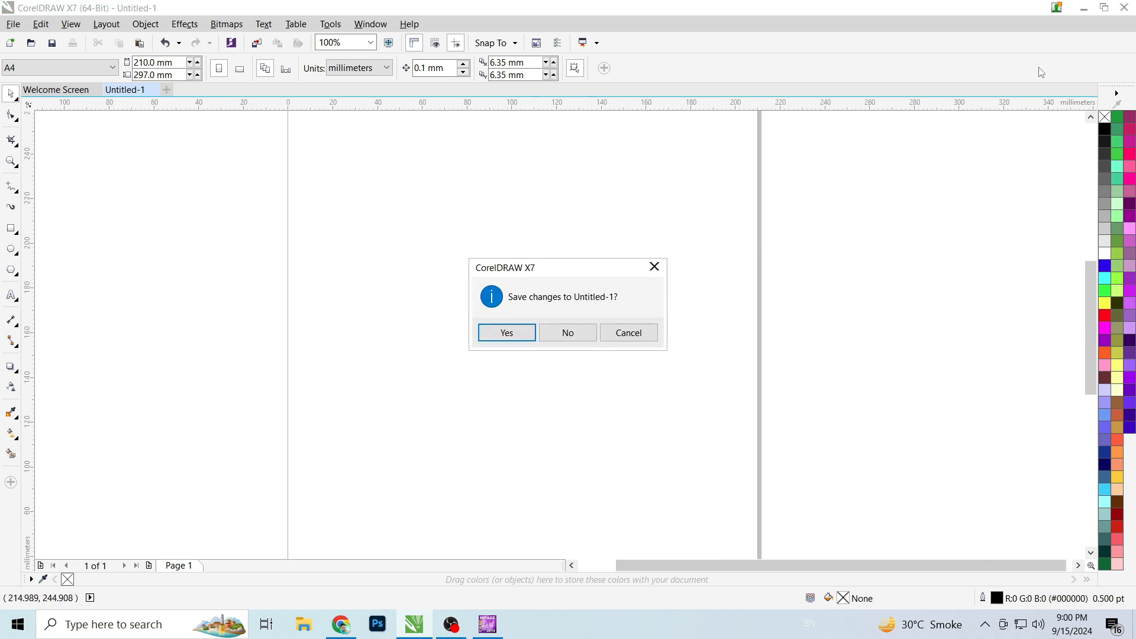
pyautogui.click(569, 333)
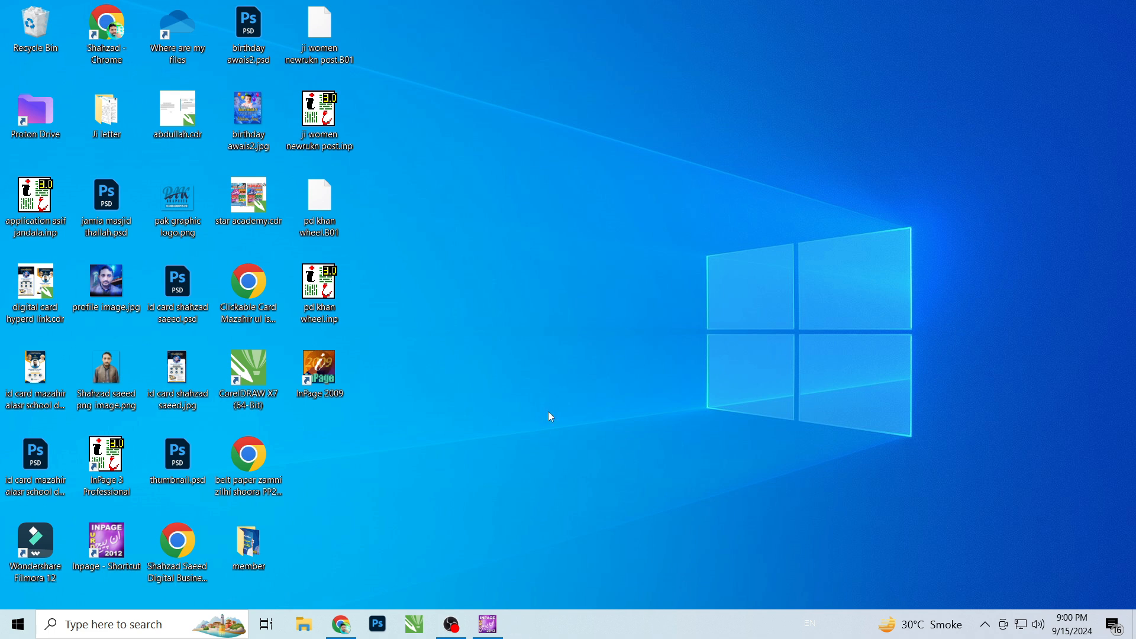
# Relaunch CorelDRAW and create a new A4 portrait document in RGB at 300 dpi
pyautogui.click(488, 625)
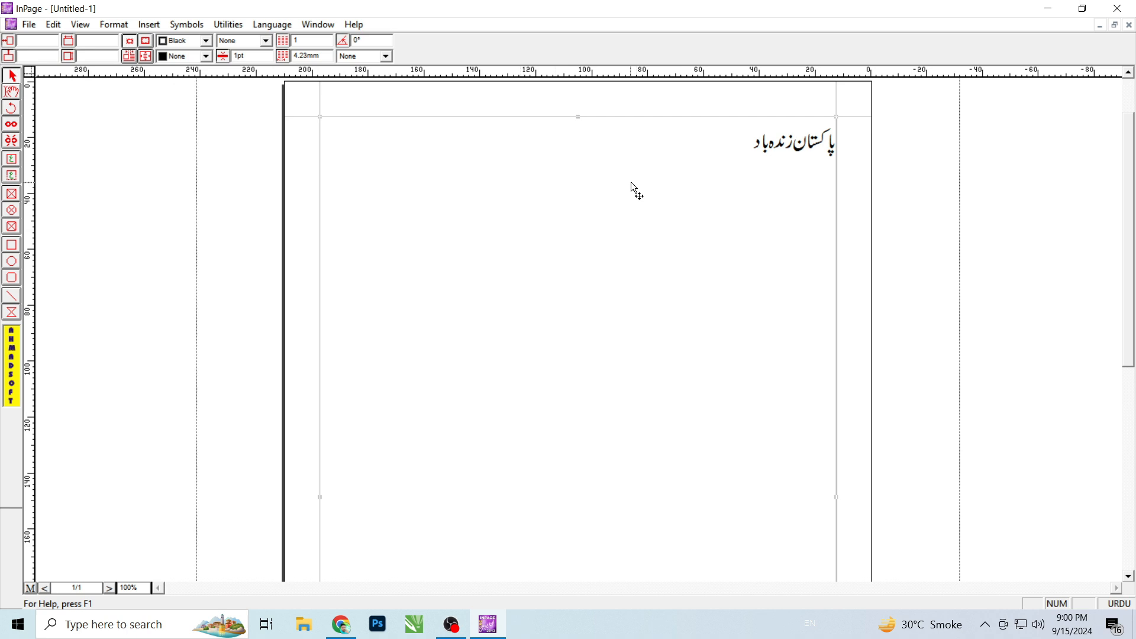
pyautogui.click(417, 631)
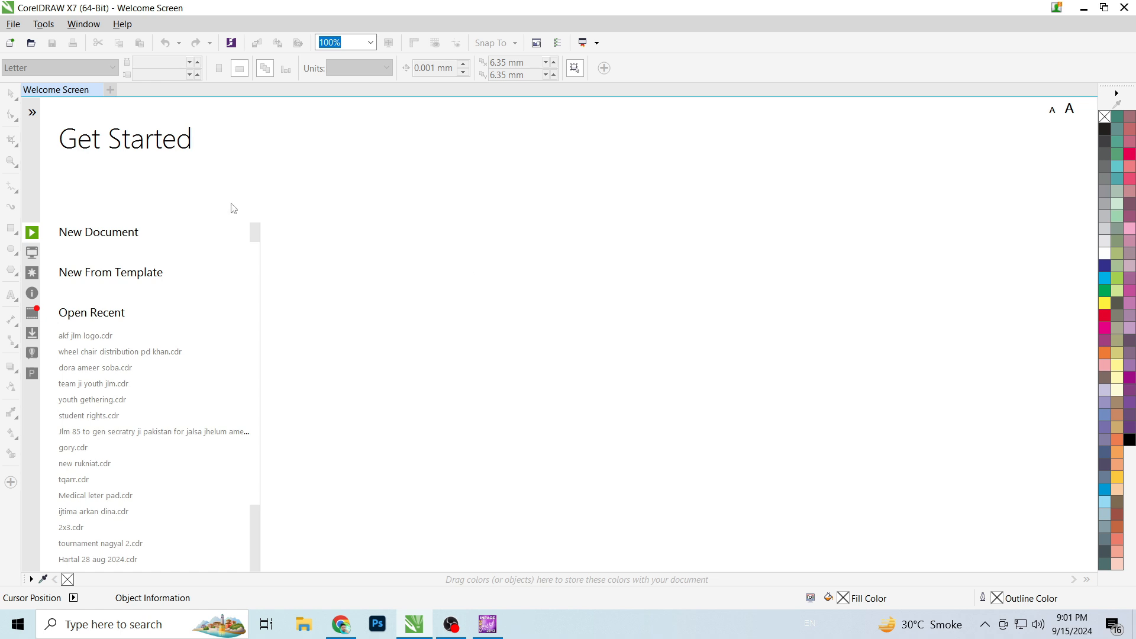
pyautogui.click(89, 237)
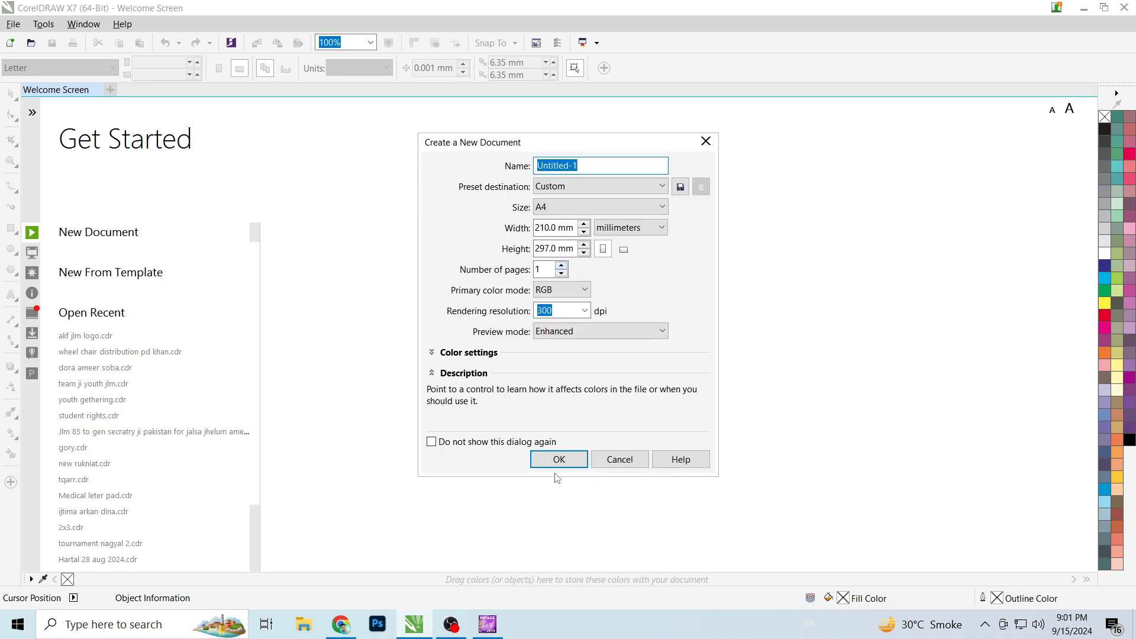
pyautogui.click(562, 456)
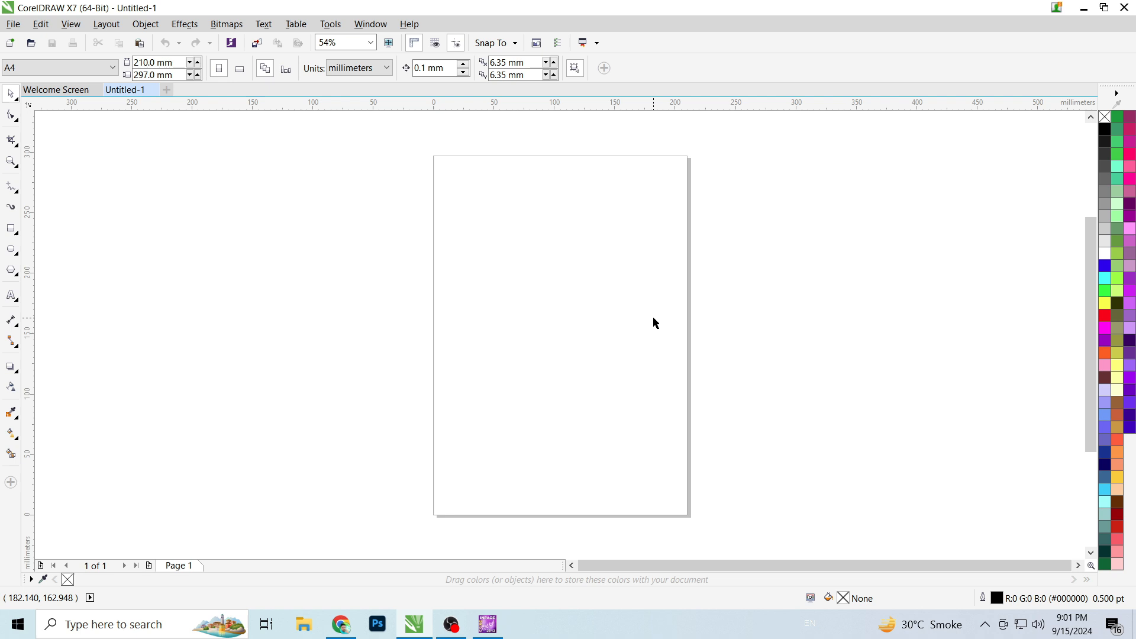
pyautogui.scroll(2, 656, 323)
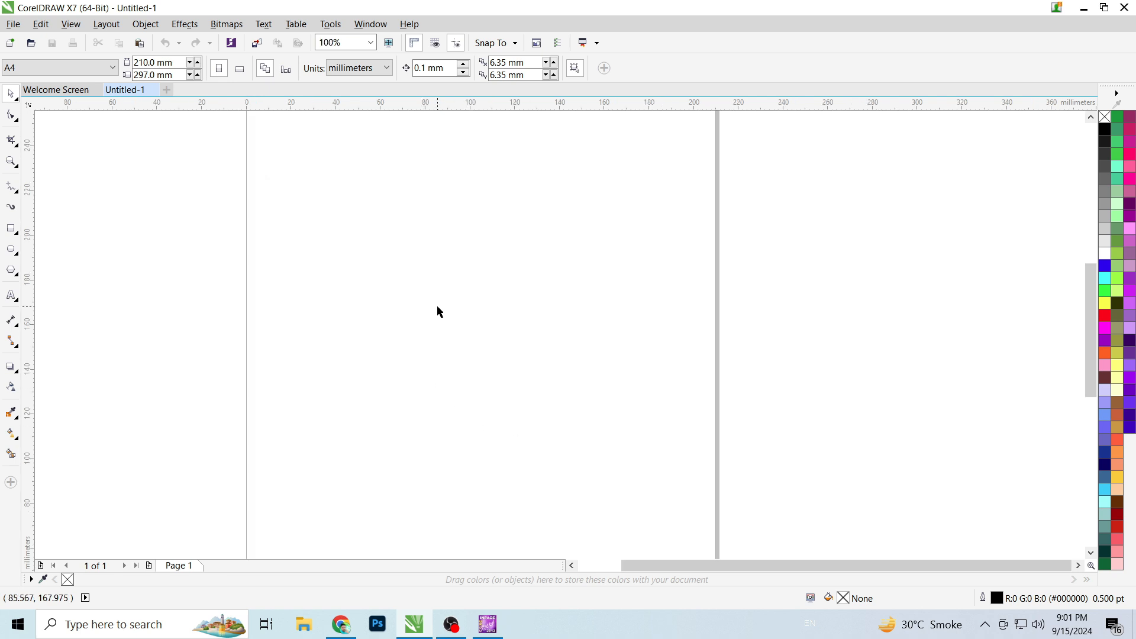
# Switch to InPage, select everything on the page and copy the Urdu text frame
pyautogui.click(487, 626)
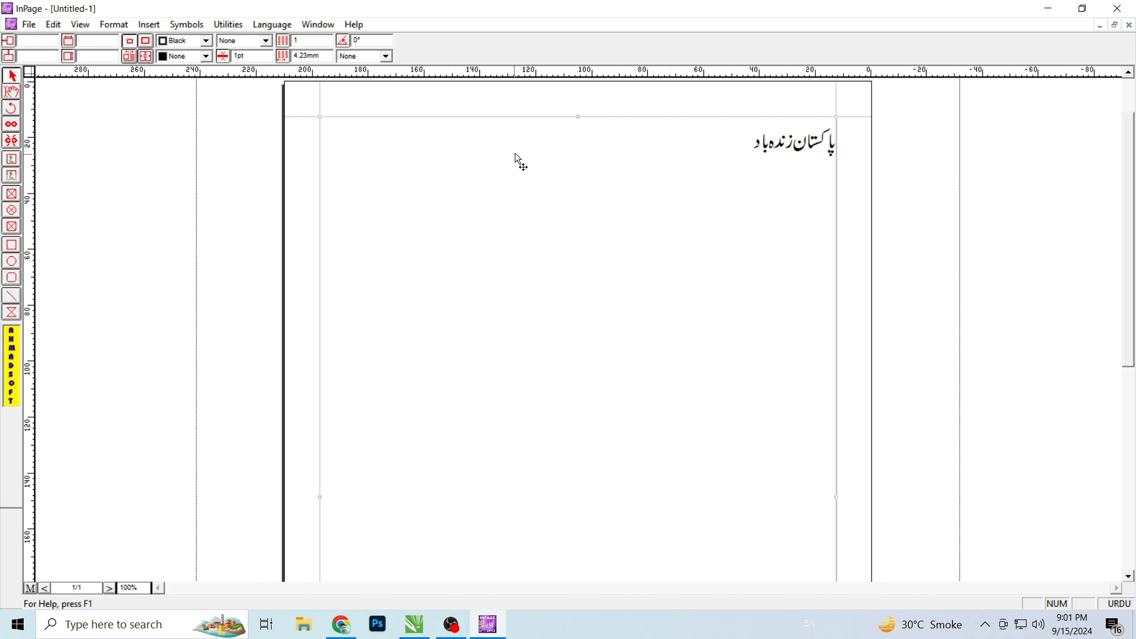
pyautogui.rightClick(463, 156)
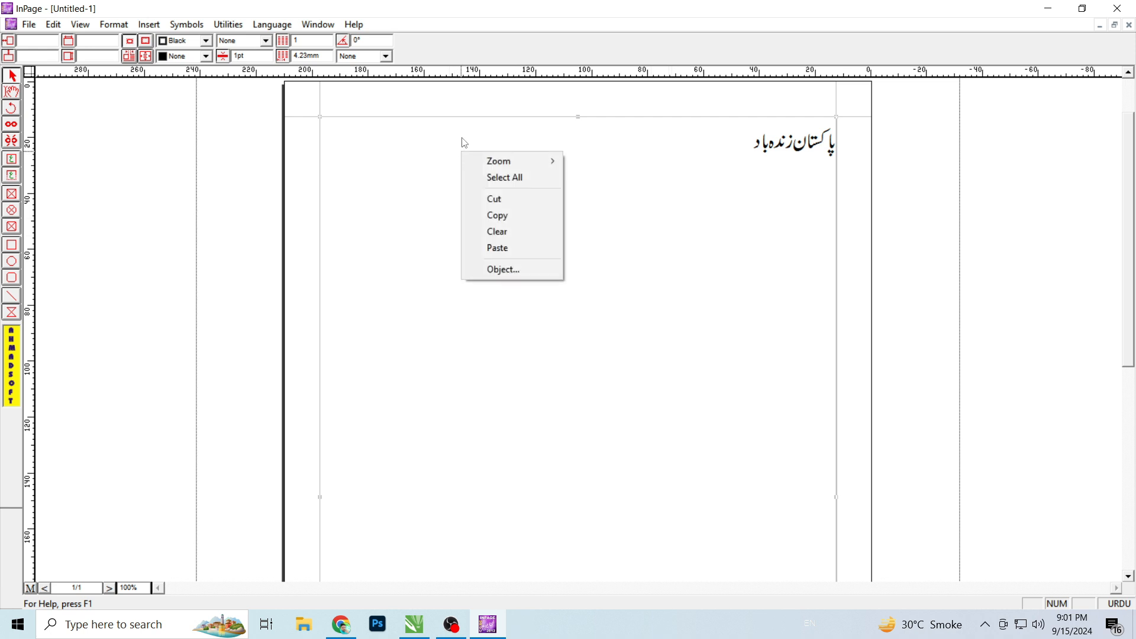
pyautogui.click(12, 75)
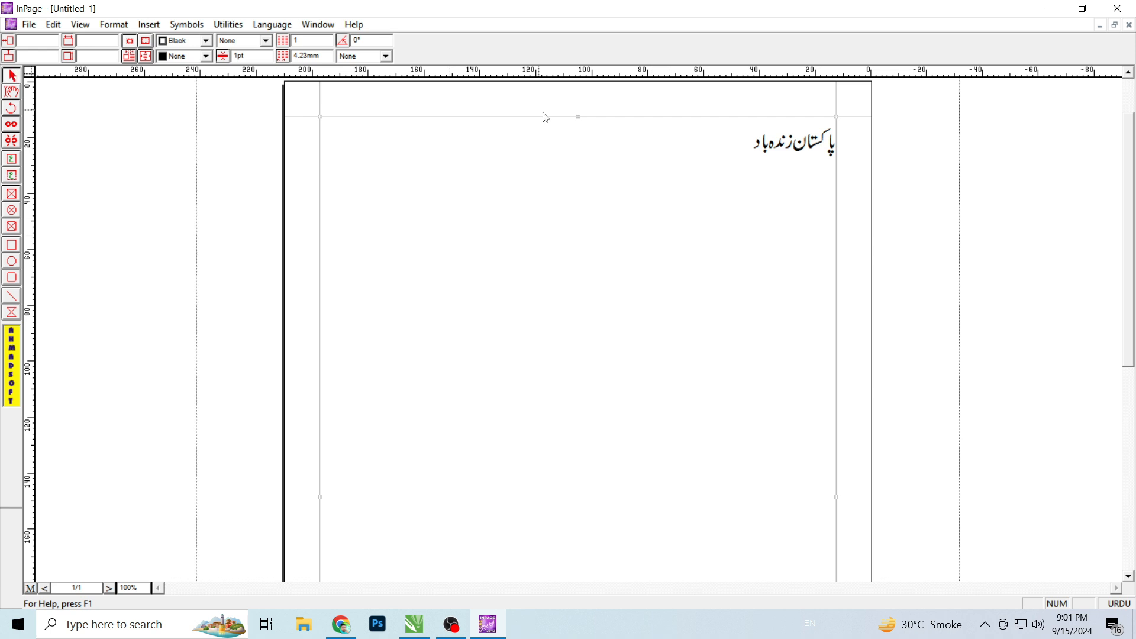
pyautogui.rightClick(510, 153)
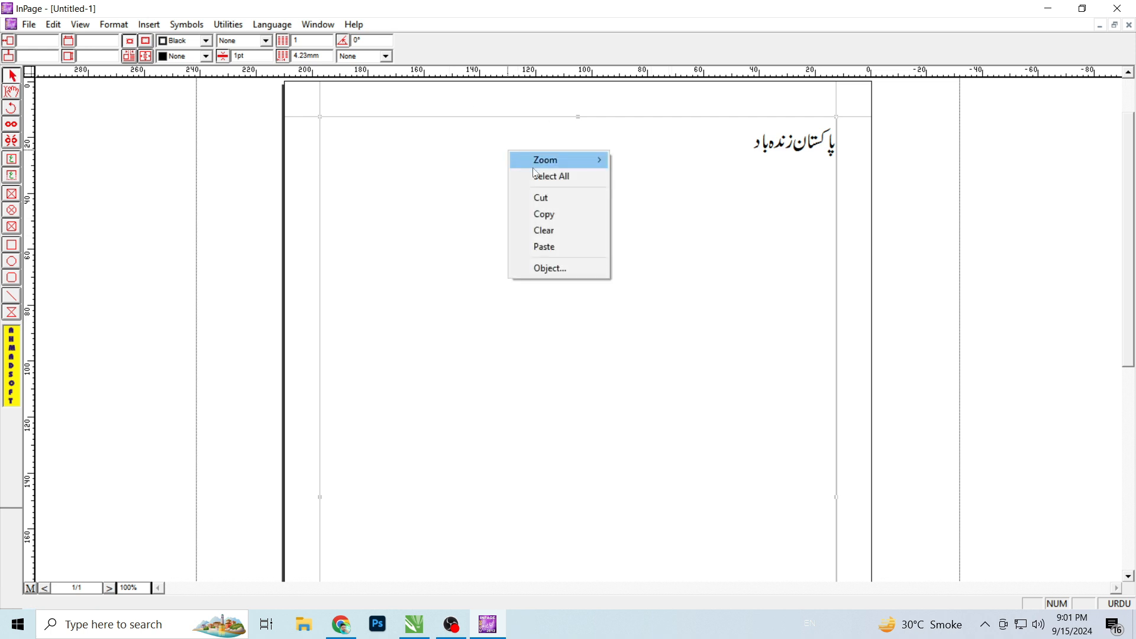
pyautogui.click(535, 174)
pyautogui.rightClick(520, 166)
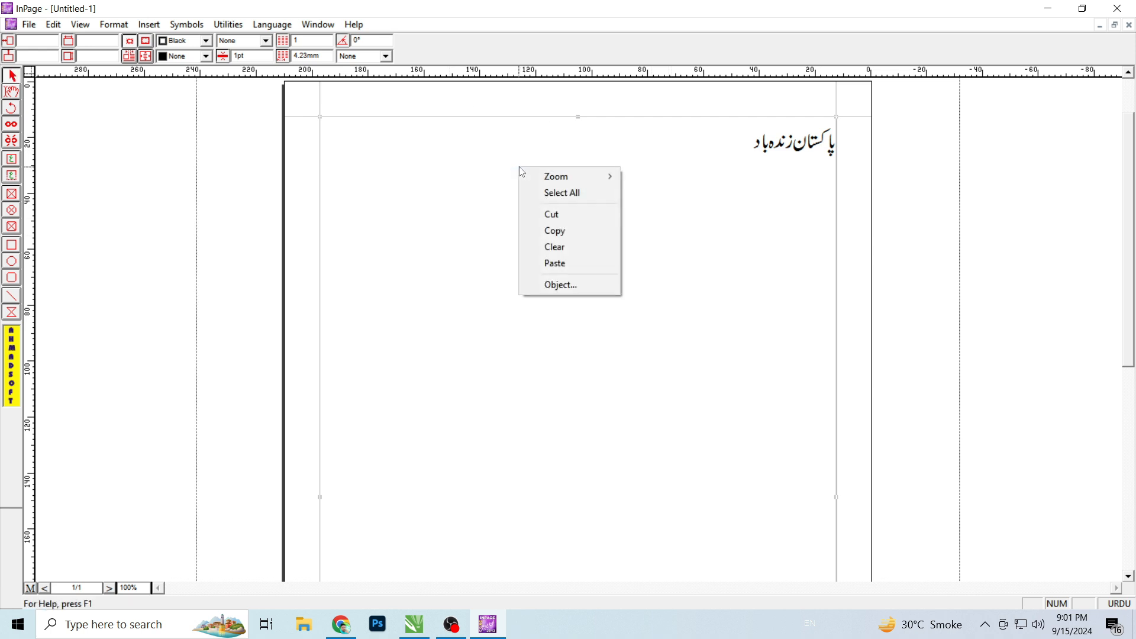
pyautogui.click(553, 232)
# Switch to CorelDRAW, paste the copied Urdu text and scale it down to about 192 mm wide
pyautogui.click(418, 618)
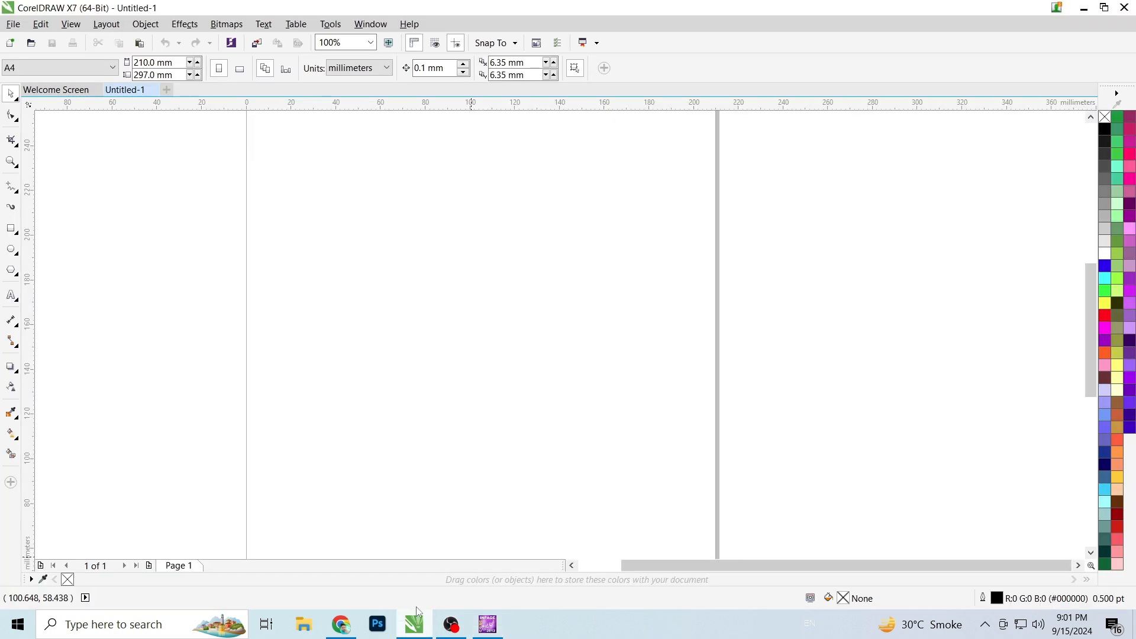
pyautogui.rightClick(456, 247)
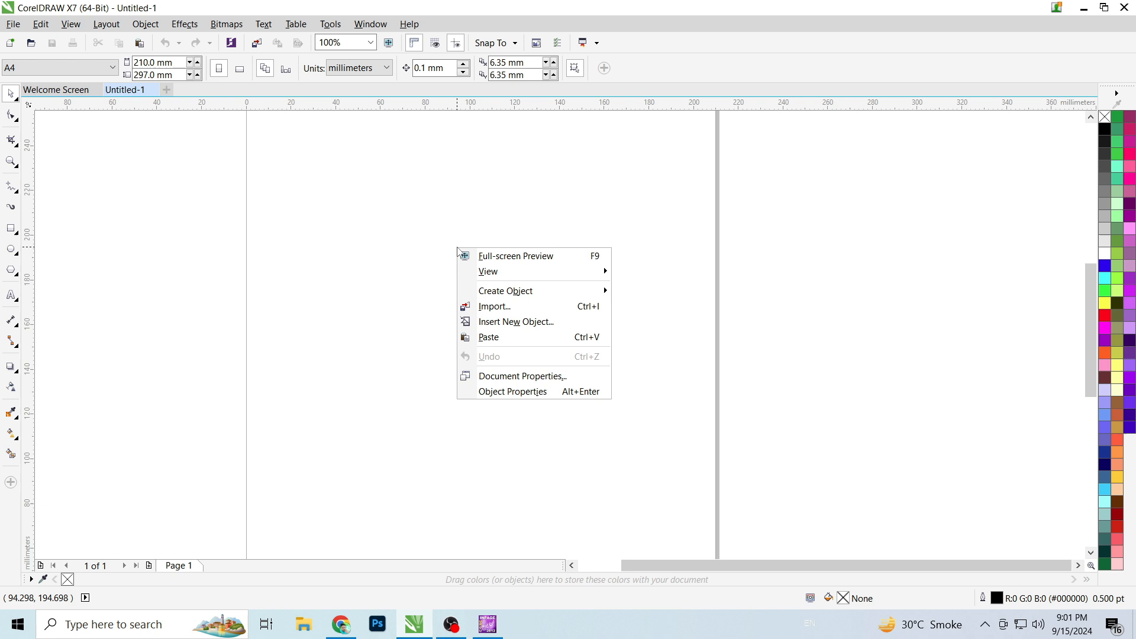
pyautogui.click(507, 338)
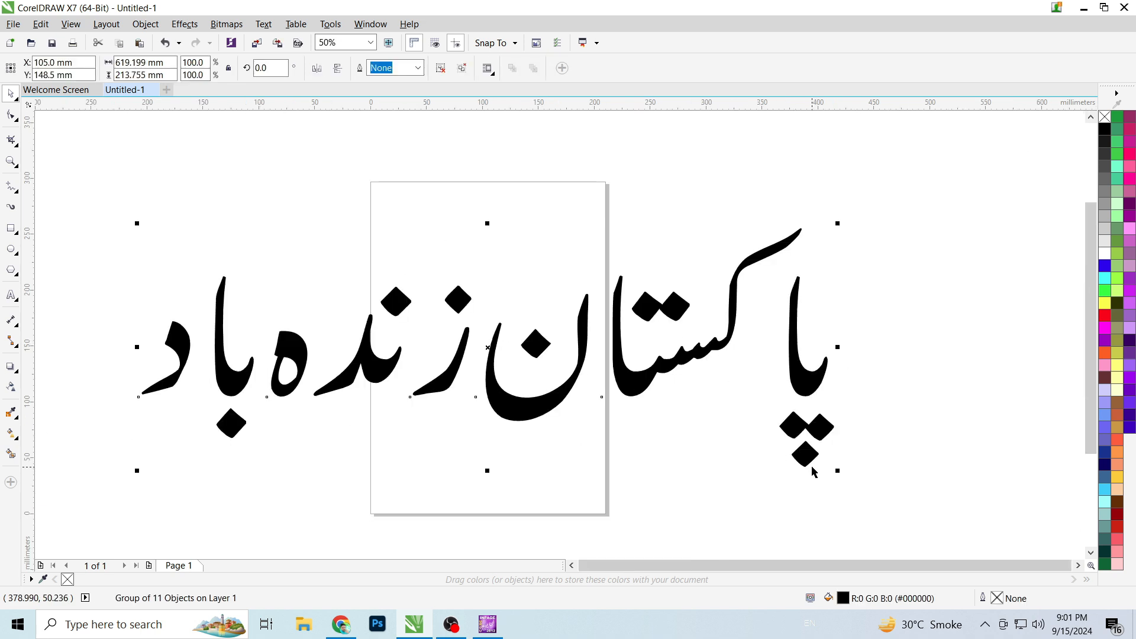
pyautogui.moveTo(841, 471); pyautogui.dragTo(601, 422)
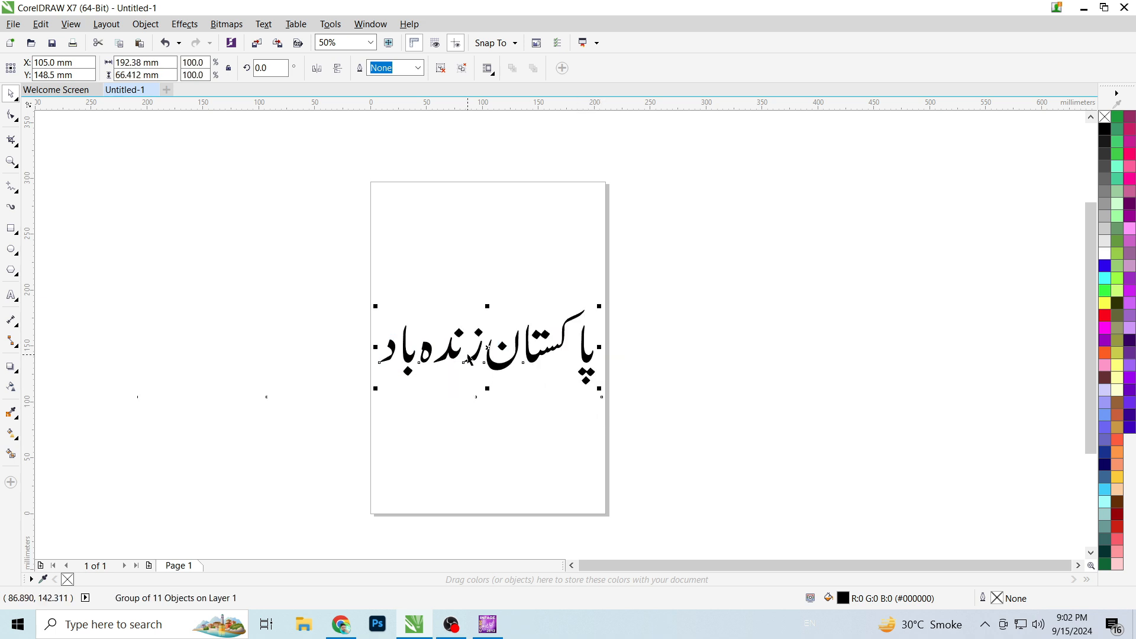
# Move the text group slightly upward, centring it at about X 105.8 mm, Y 157 mm
pyautogui.scroll(2, 486, 357)
pyautogui.scroll(1, 487, 357)
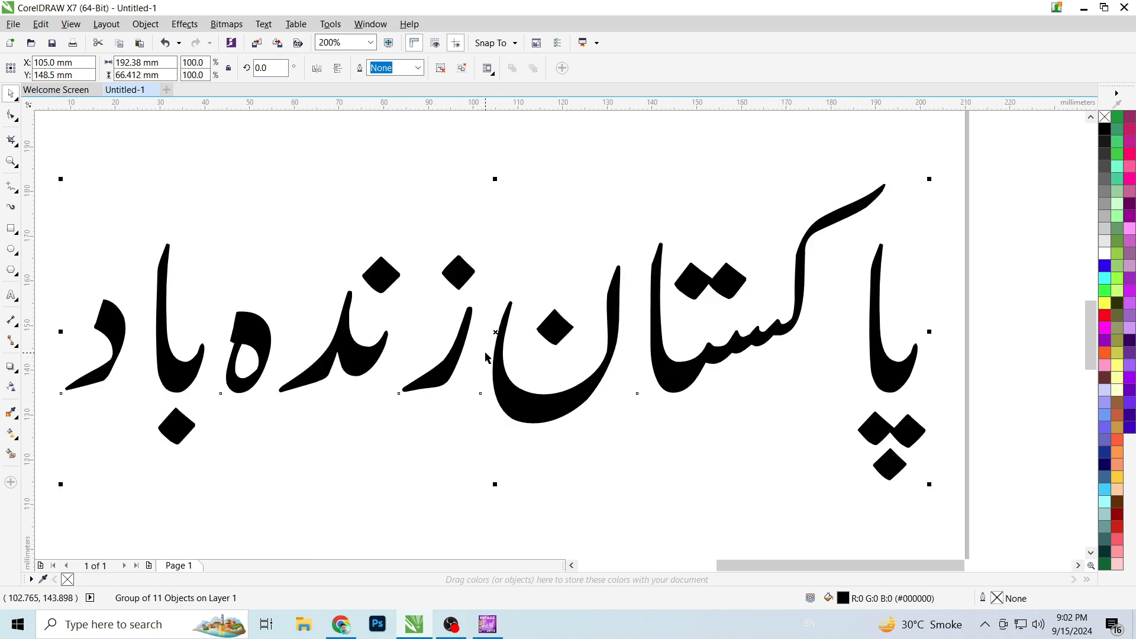
pyautogui.scroll(-1, 486, 357)
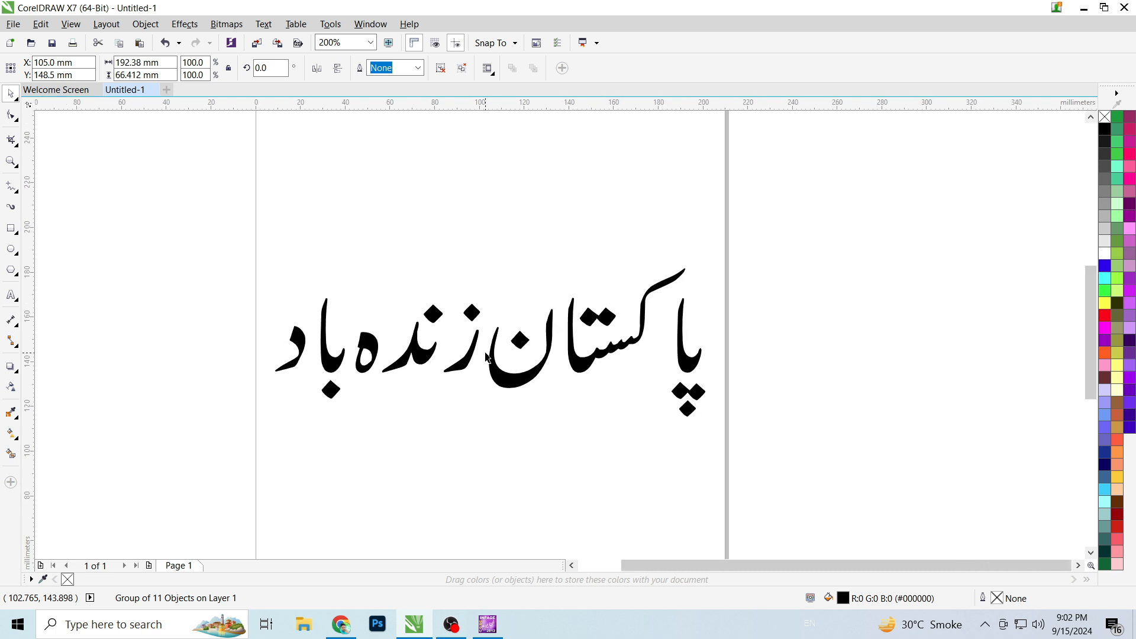
pyautogui.moveTo(508, 385); pyautogui.dragTo(504, 362)
pyautogui.scroll(1, 496, 335)
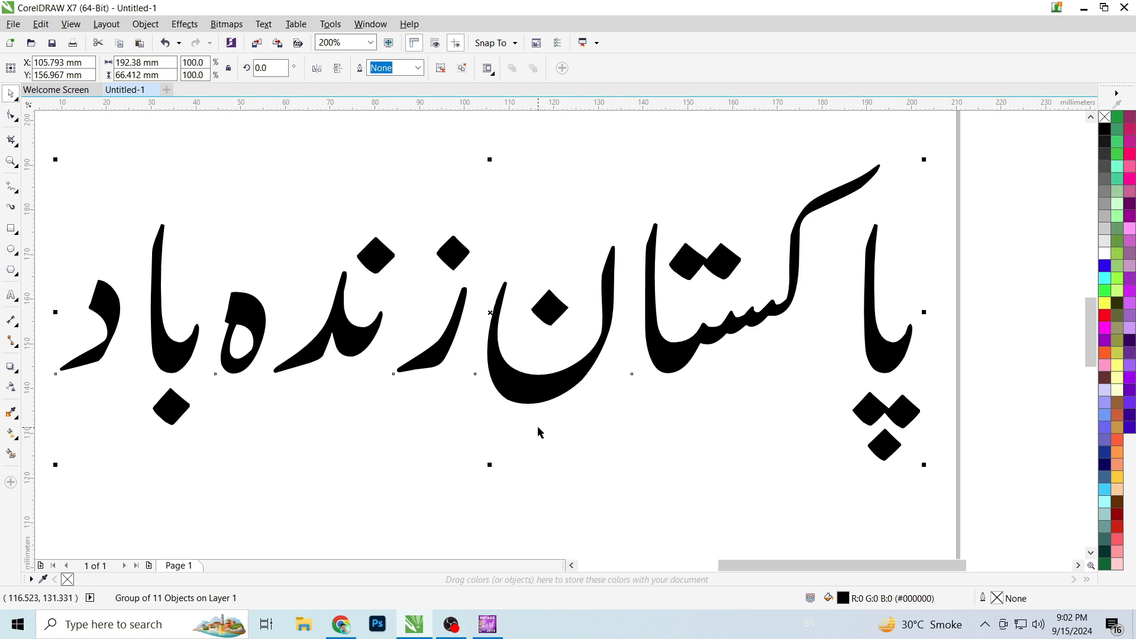
pyautogui.scroll(-1, 503, 304)
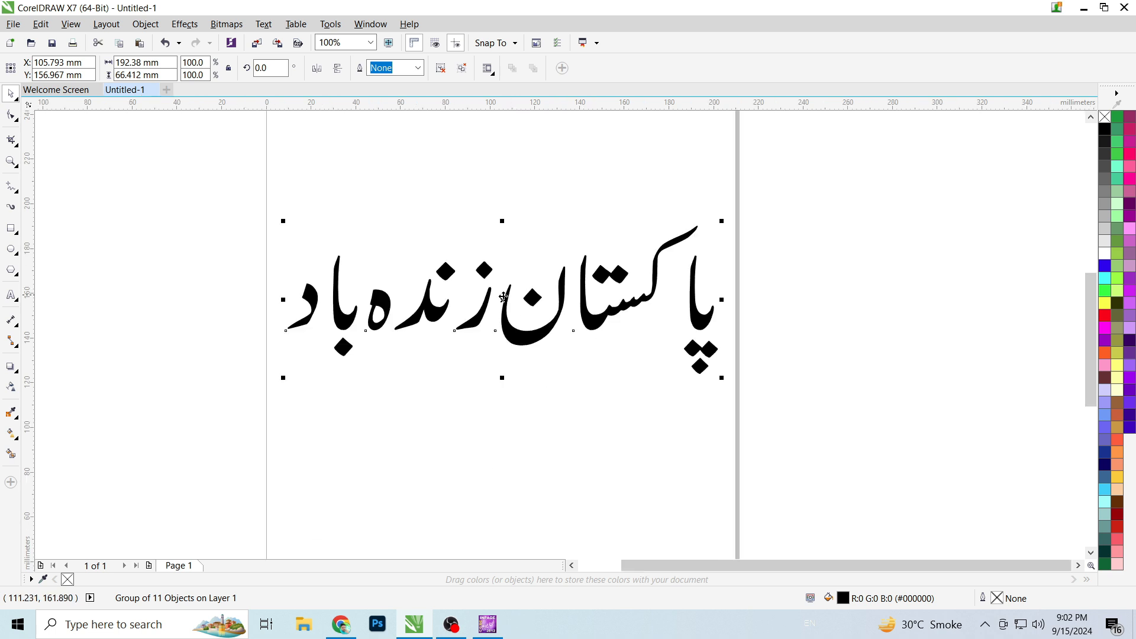
pyautogui.scroll(1, 503, 303)
pyautogui.scroll(-1, 538, 381)
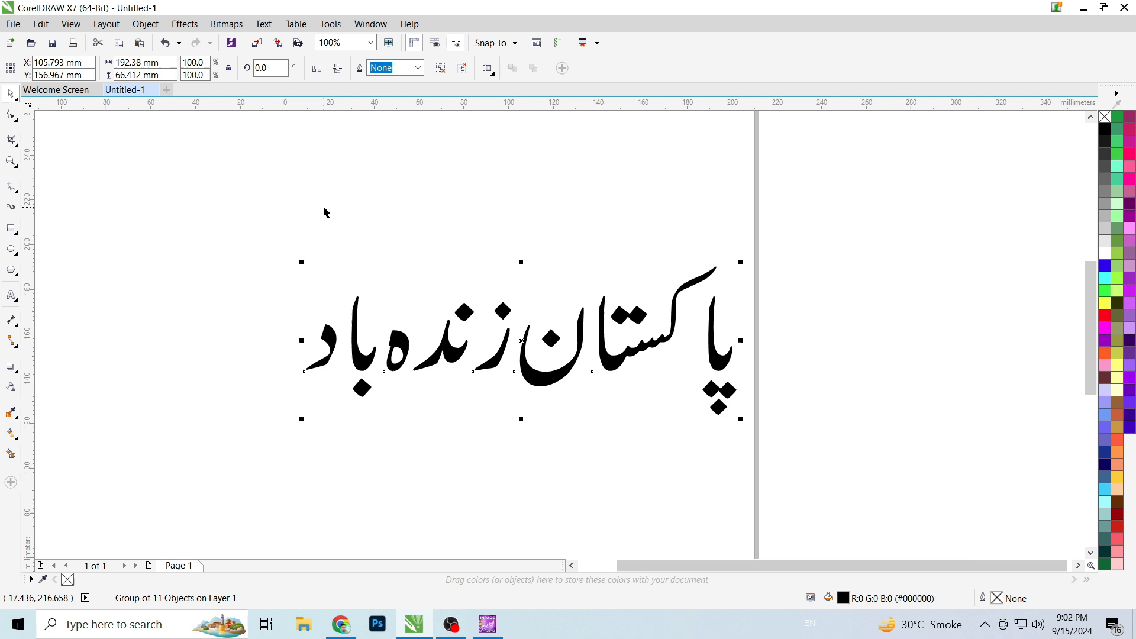
# Draw a rectangle about 253 mm wide and 109 mm high around the Urdu text
pyautogui.click(321, 209)
pyautogui.click(10, 228)
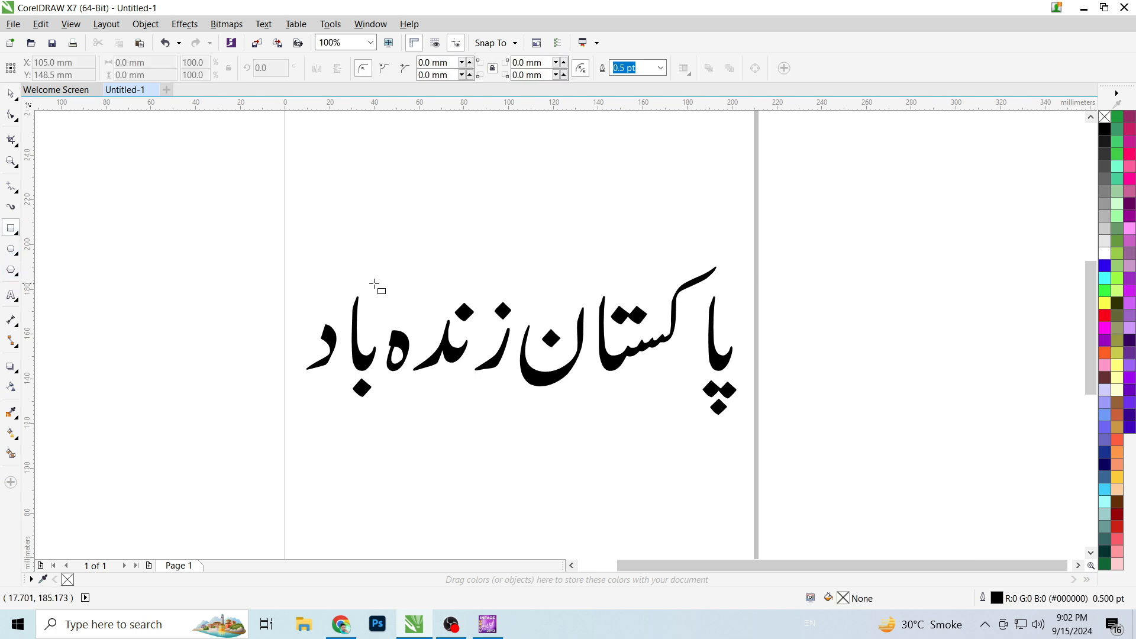
pyautogui.moveTo(234, 220); pyautogui.dragTo(798, 465)
# Fill the rectangle with dark blue (#003399) and send it behind the text
pyautogui.scroll(1, 588, 325)
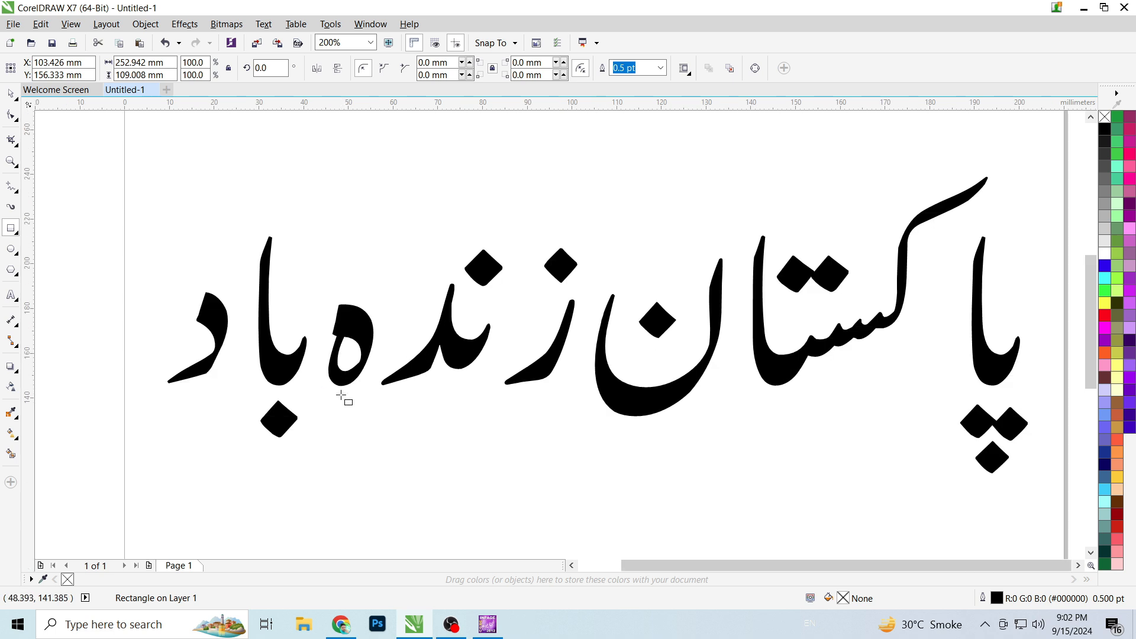
pyautogui.scroll(-1, 491, 378)
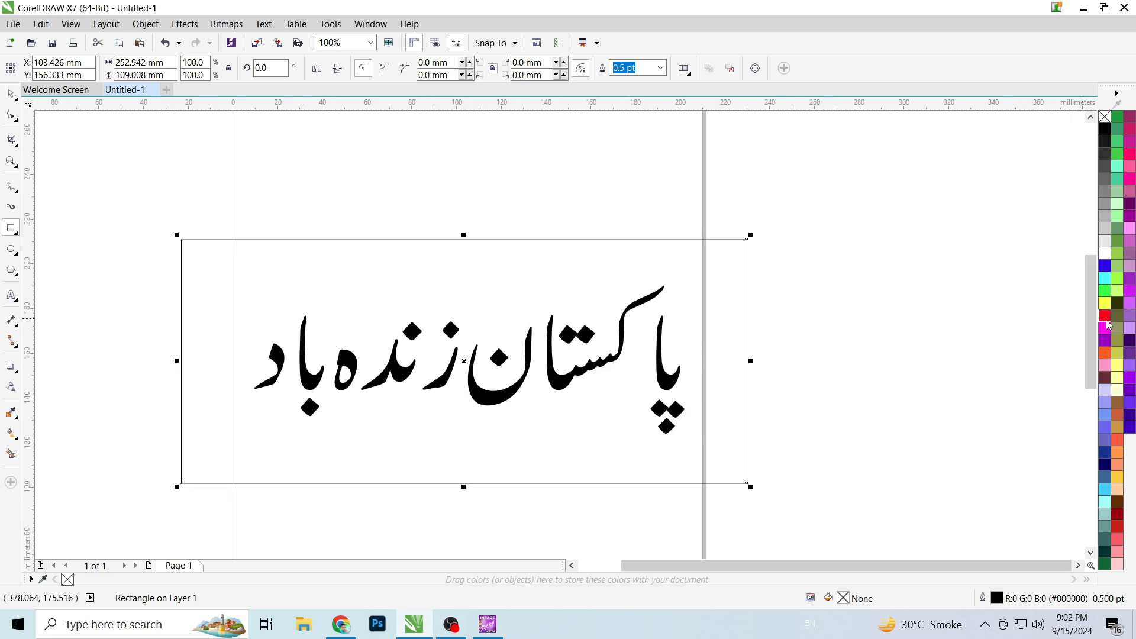
pyautogui.click(1105, 458)
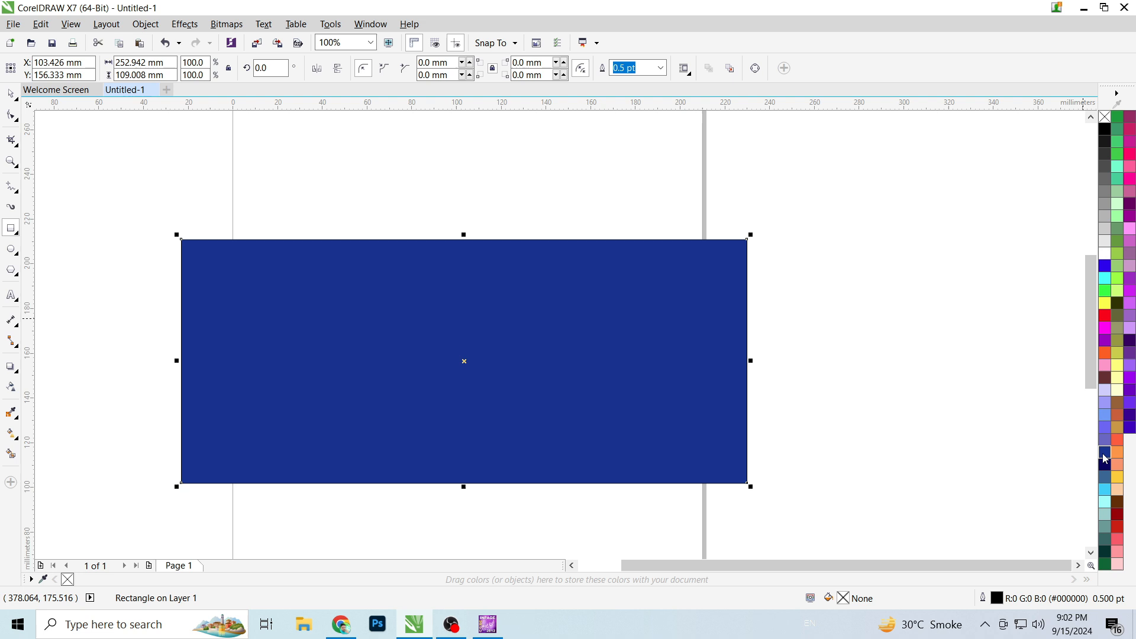
pyautogui.hotkey('shift', 'pagedown')
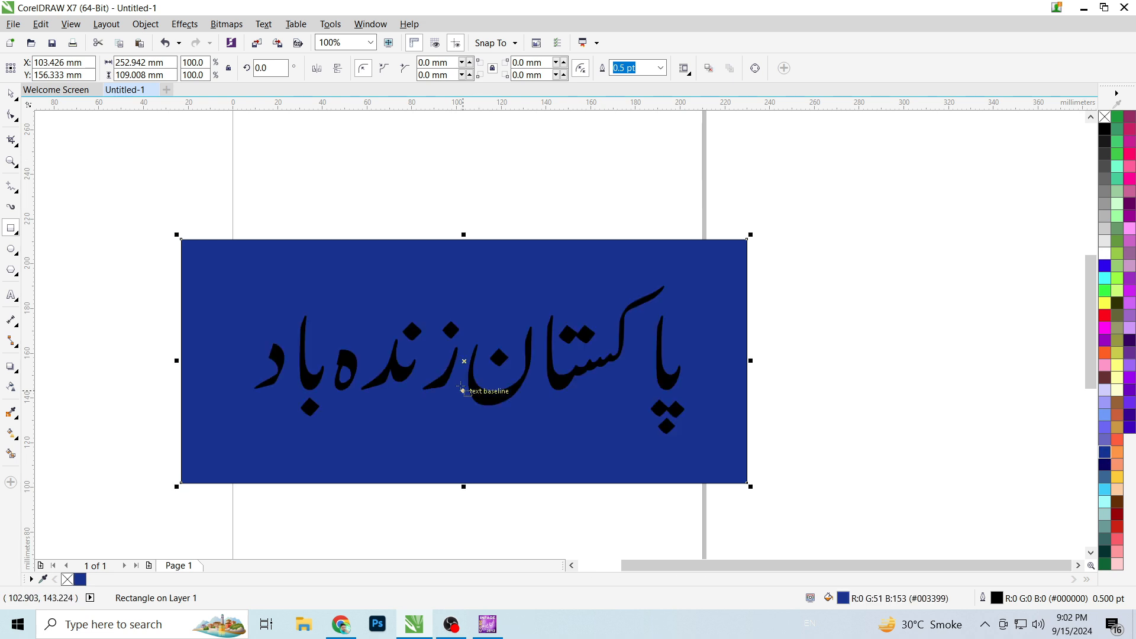
# Give the Urdu text group a red fill and a white outline 8.0 pt wide
pyautogui.click(10, 94)
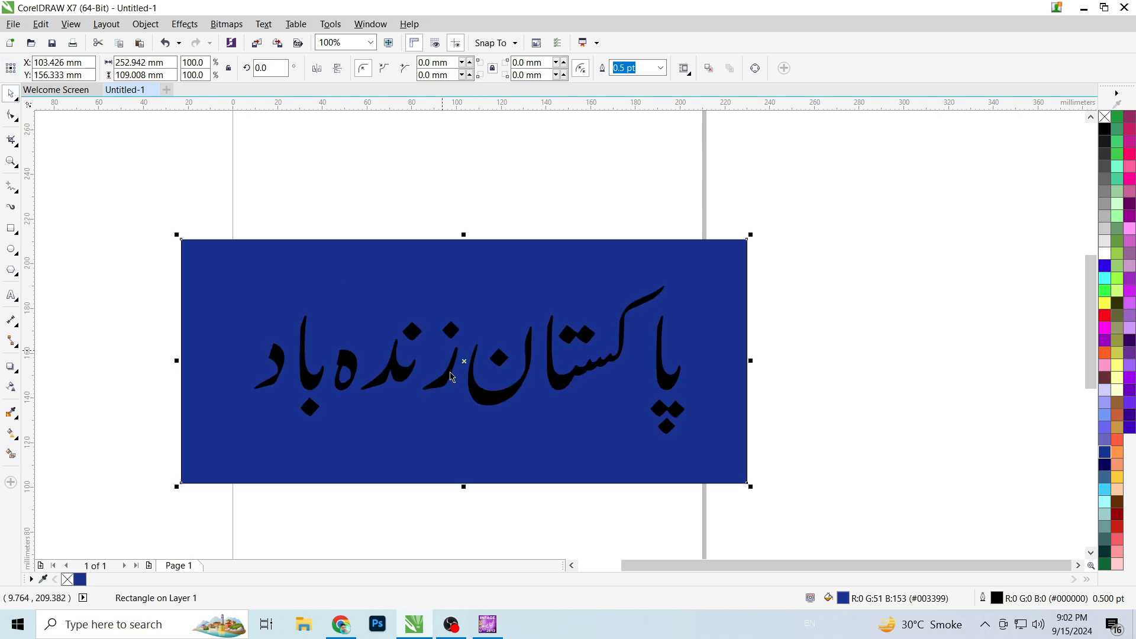
pyautogui.click(484, 397)
pyautogui.scroll(1, 484, 396)
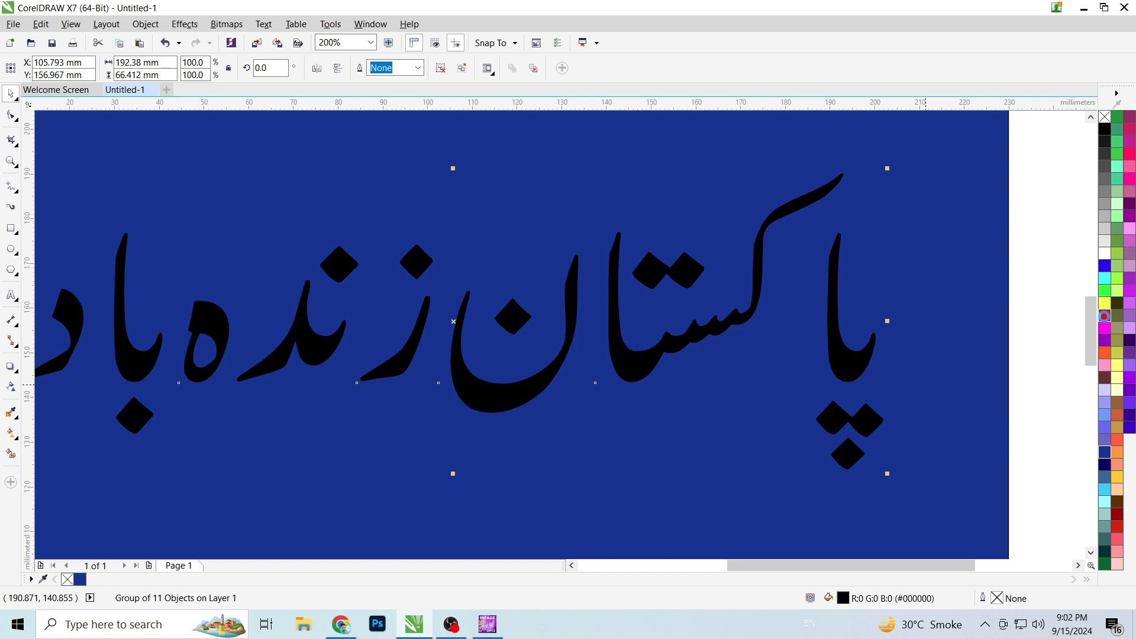
pyautogui.click(1104, 317)
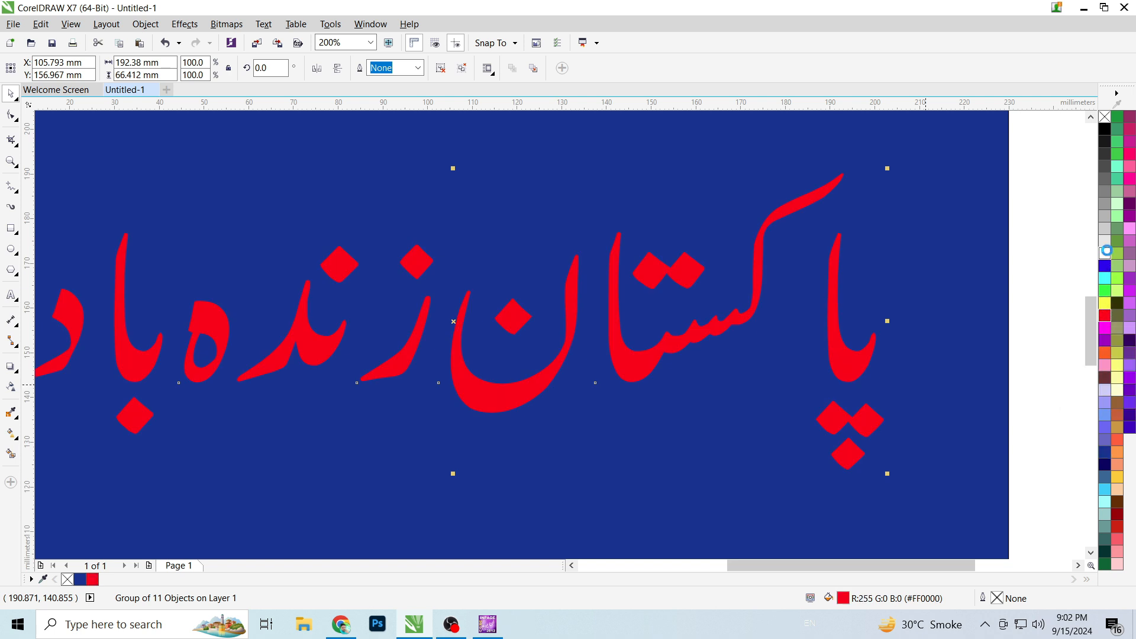
pyautogui.rightClick(1105, 251)
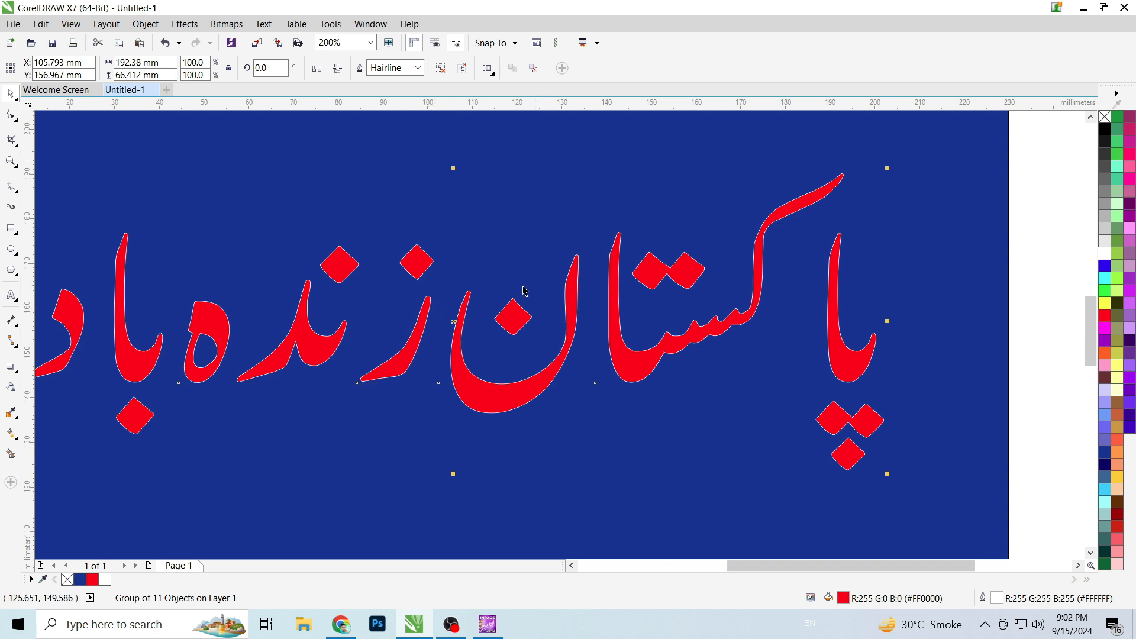
pyautogui.click(419, 68)
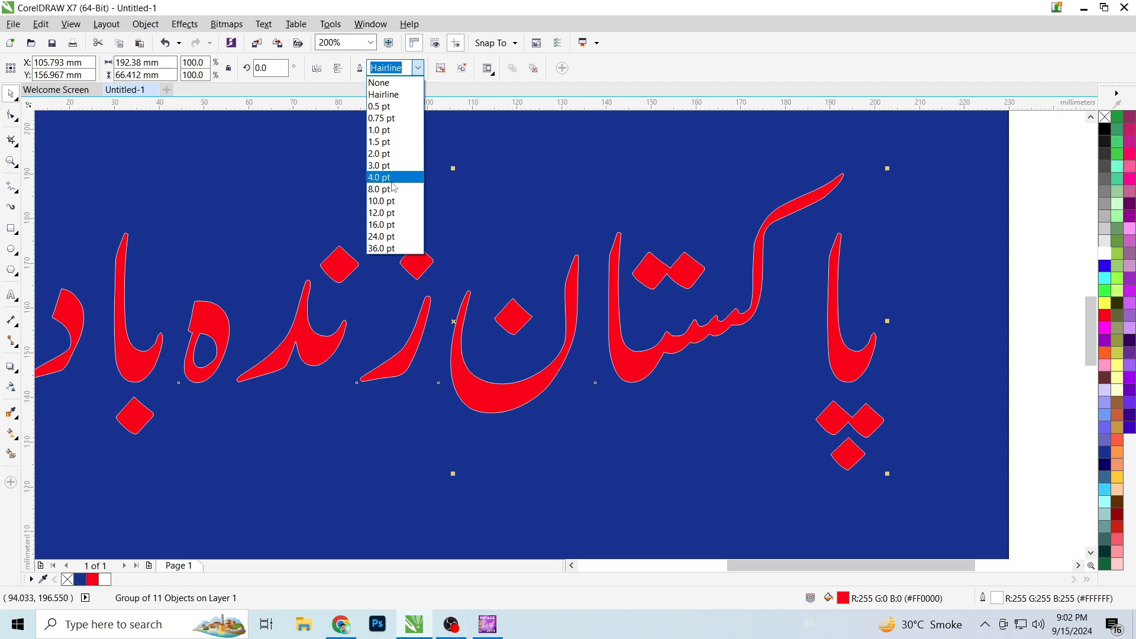
pyautogui.click(394, 188)
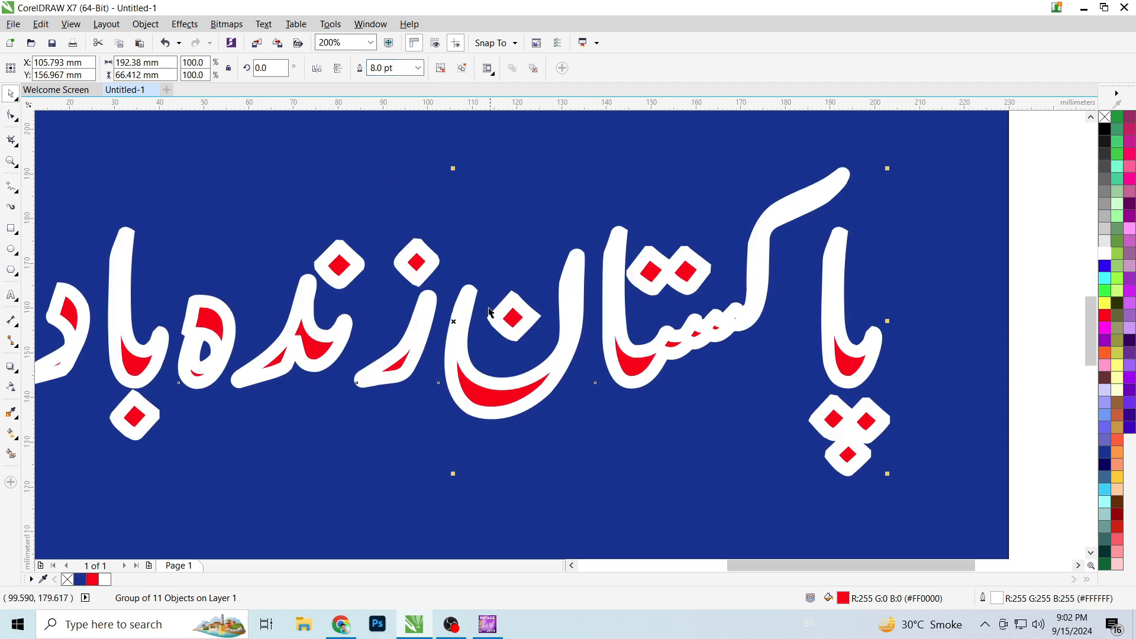
# Set the text's 8.0 pt outline to rounded corners and round line caps, placed behind the fill and scaled with the object
pyautogui.scroll(-2, 539, 391)
pyautogui.scroll(2, 449, 401)
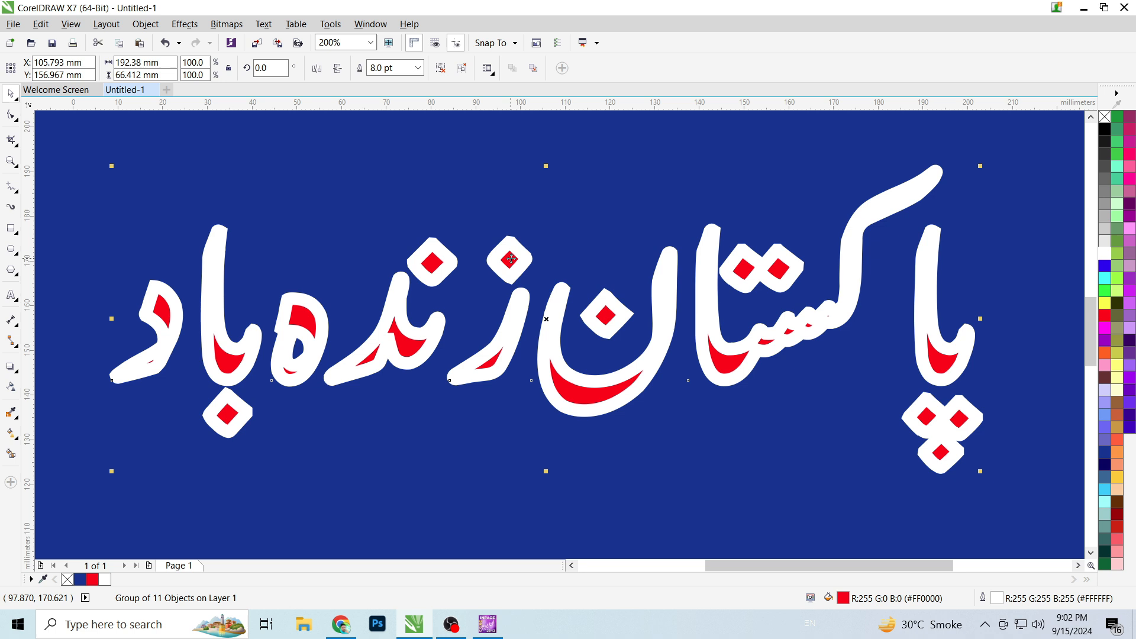
pyautogui.press('F12')
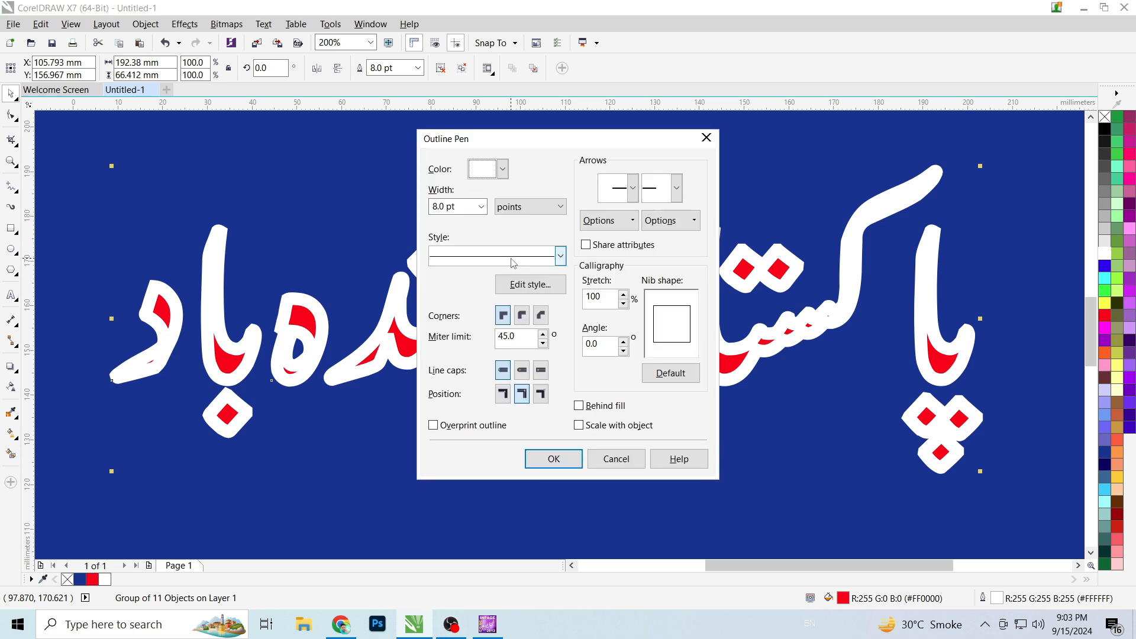
pyautogui.click(483, 208)
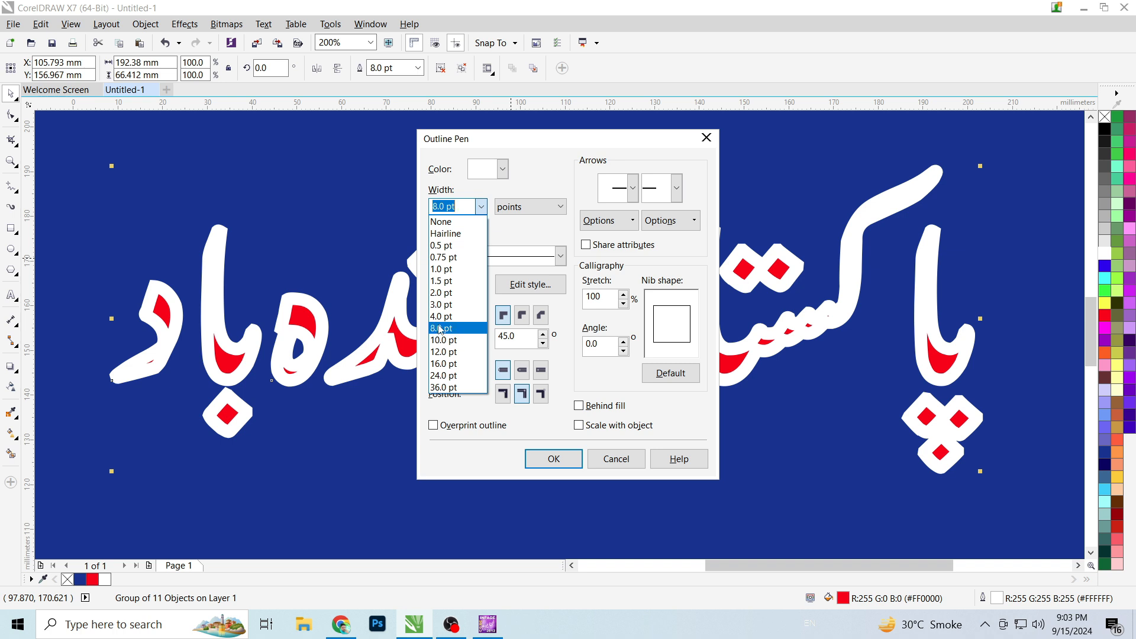
pyautogui.click(439, 329)
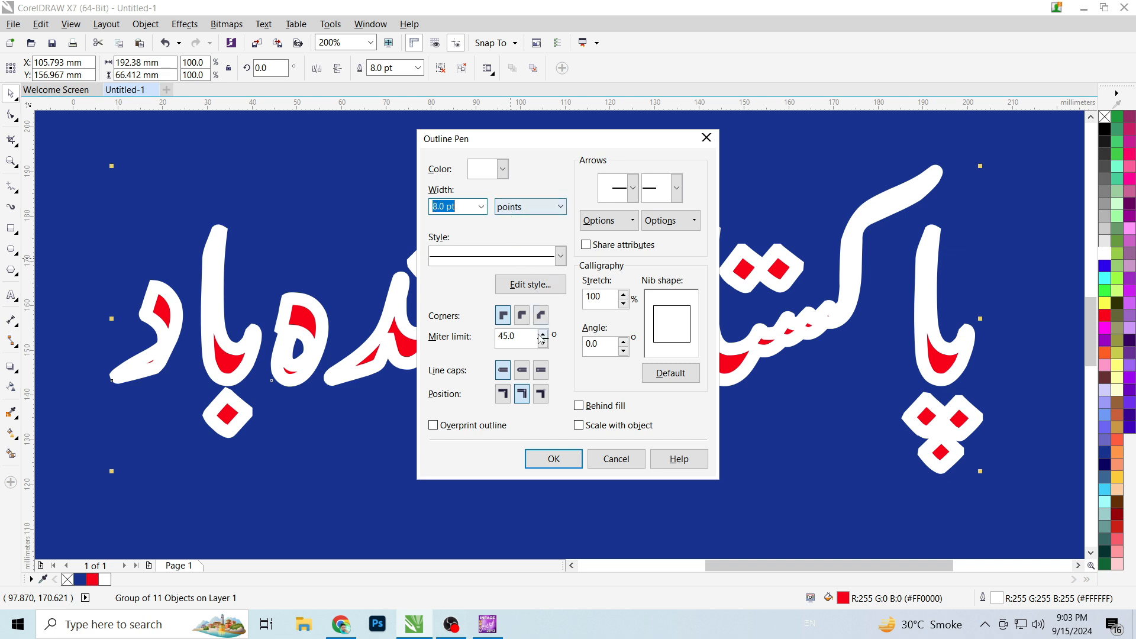
pyautogui.click(522, 316)
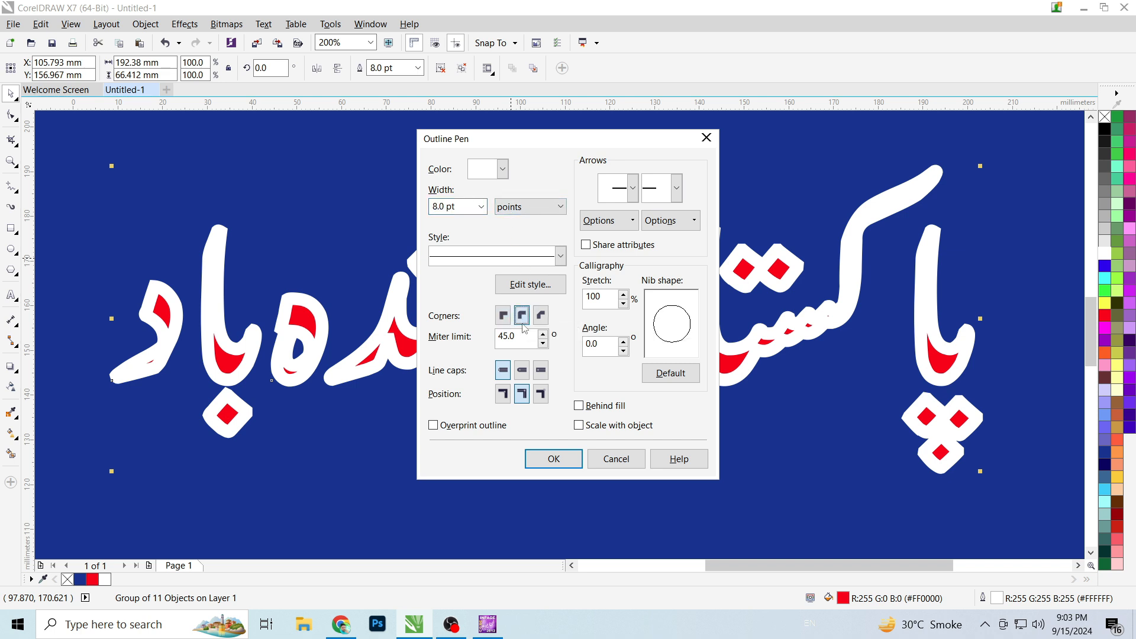
pyautogui.click(521, 370)
pyautogui.click(579, 405)
pyautogui.click(579, 426)
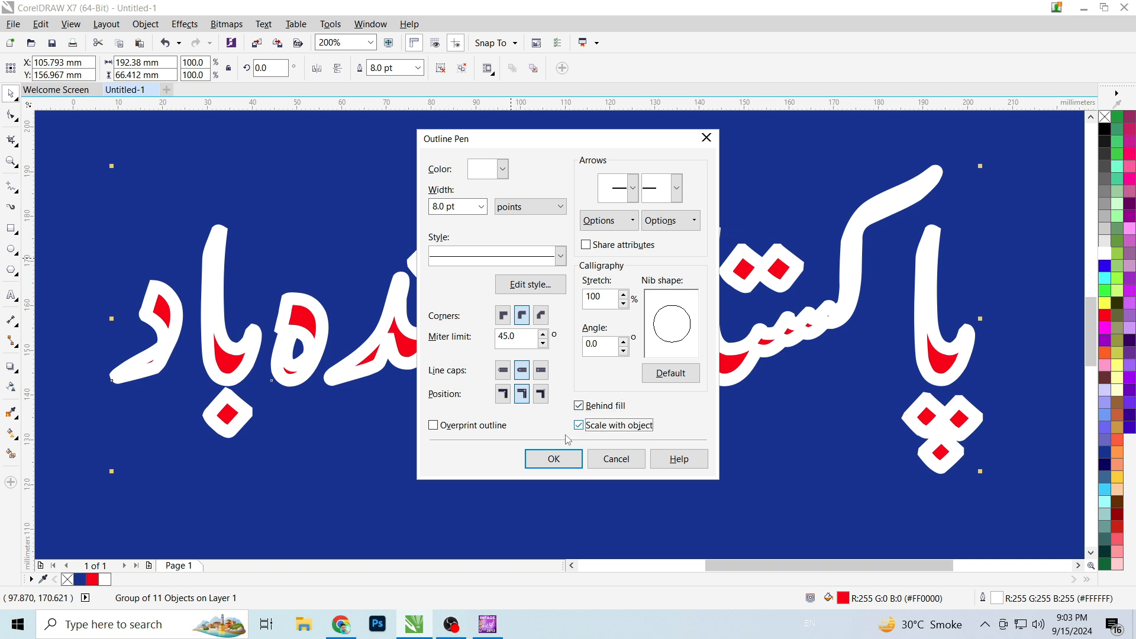
pyautogui.click(553, 459)
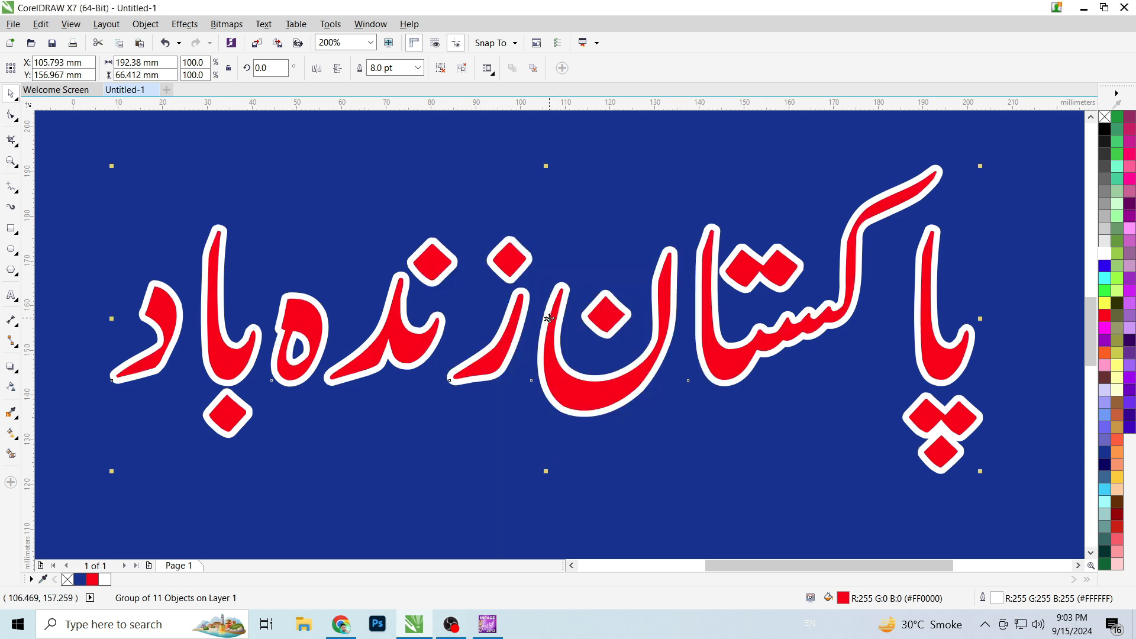
# Set the text group's outline width to 12.0 pt
pyautogui.click(418, 68)
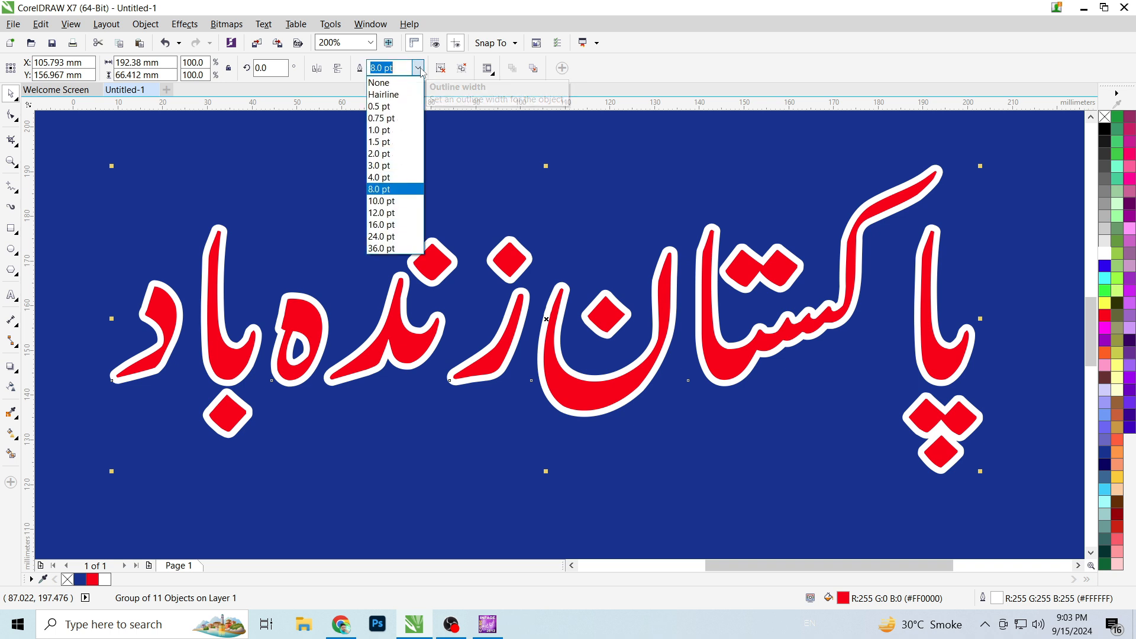
pyautogui.click(405, 216)
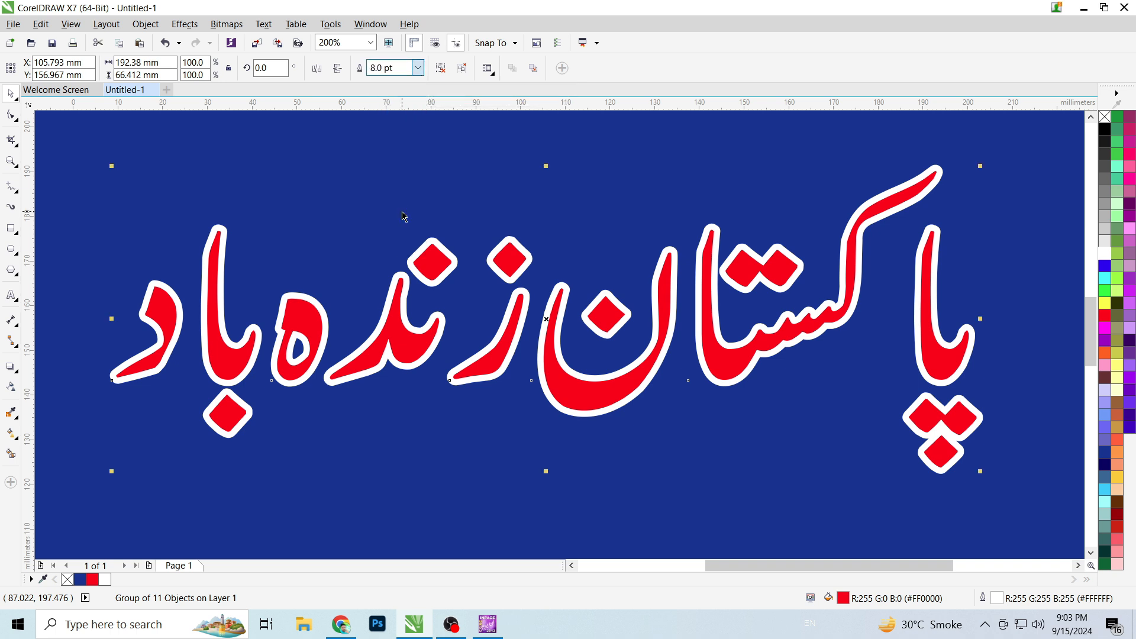
pyautogui.click(441, 68)
pyautogui.hotkey('ctrl', 'z')
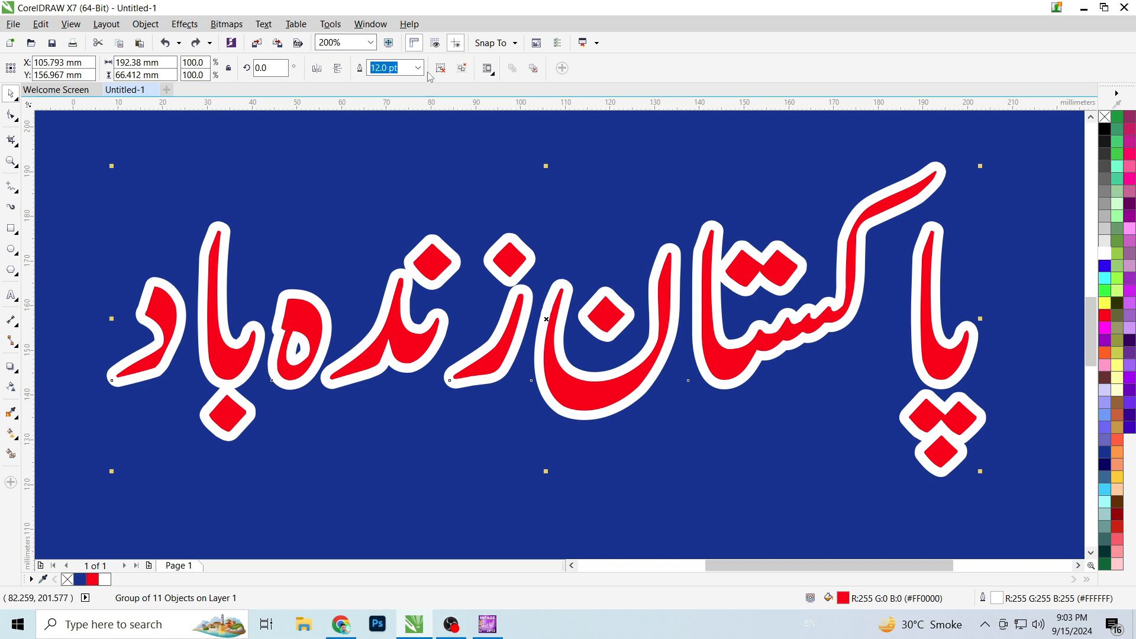
# Set the Urdu text group's outline width to 36.0 pt and examine how the outlines of neighbouring letters overlap
pyautogui.click(419, 68)
pyautogui.click(377, 249)
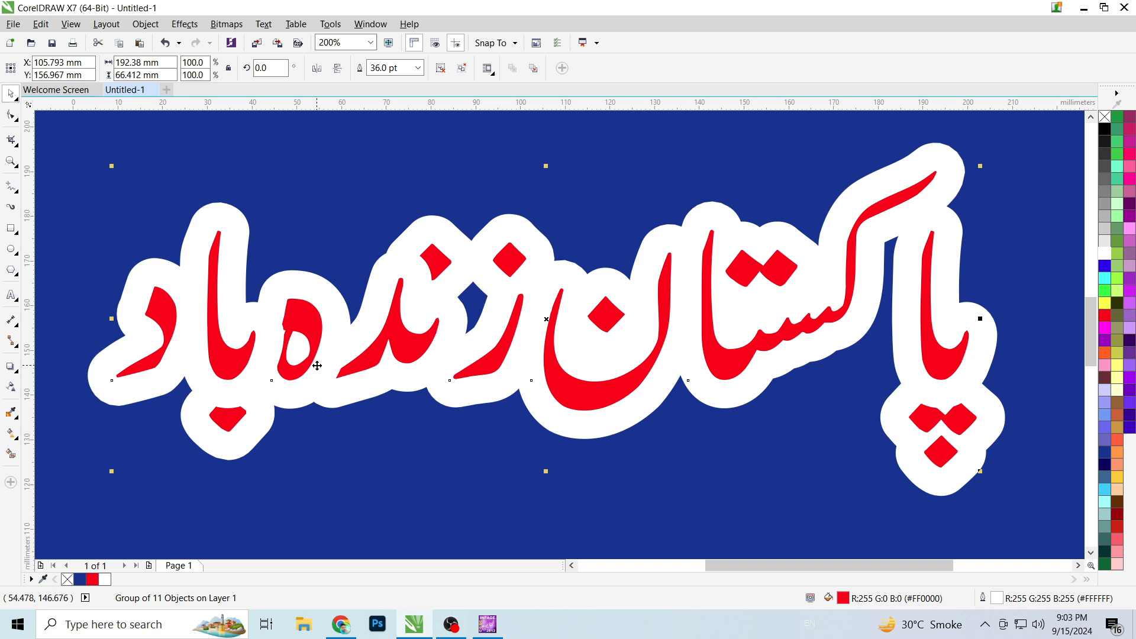
pyautogui.scroll(-2, 522, 367)
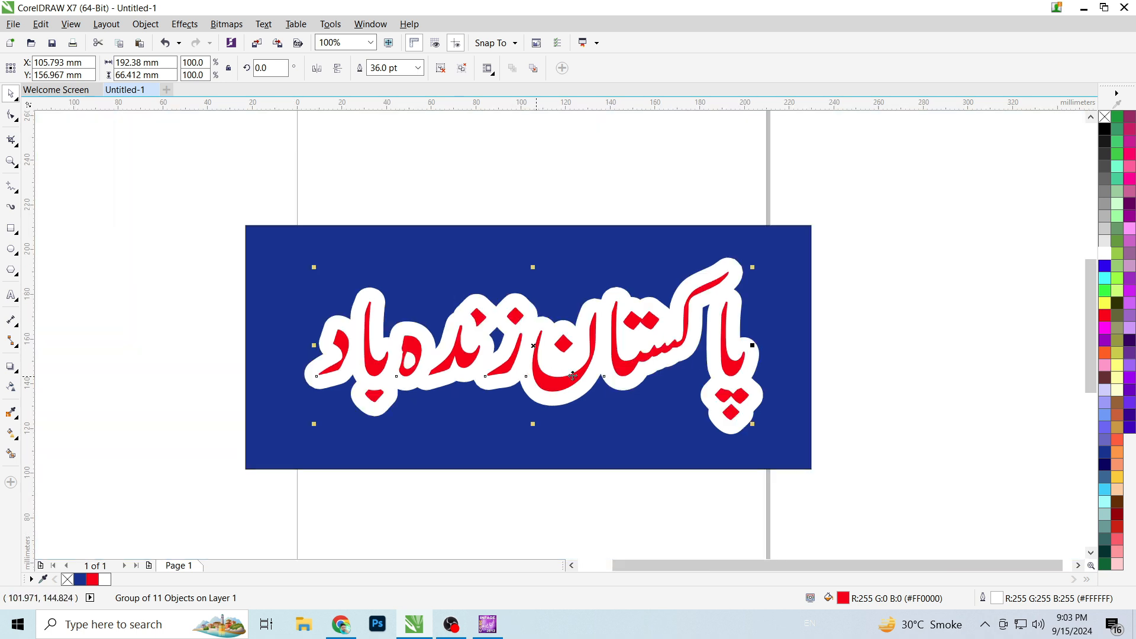
pyautogui.scroll(2, 473, 388)
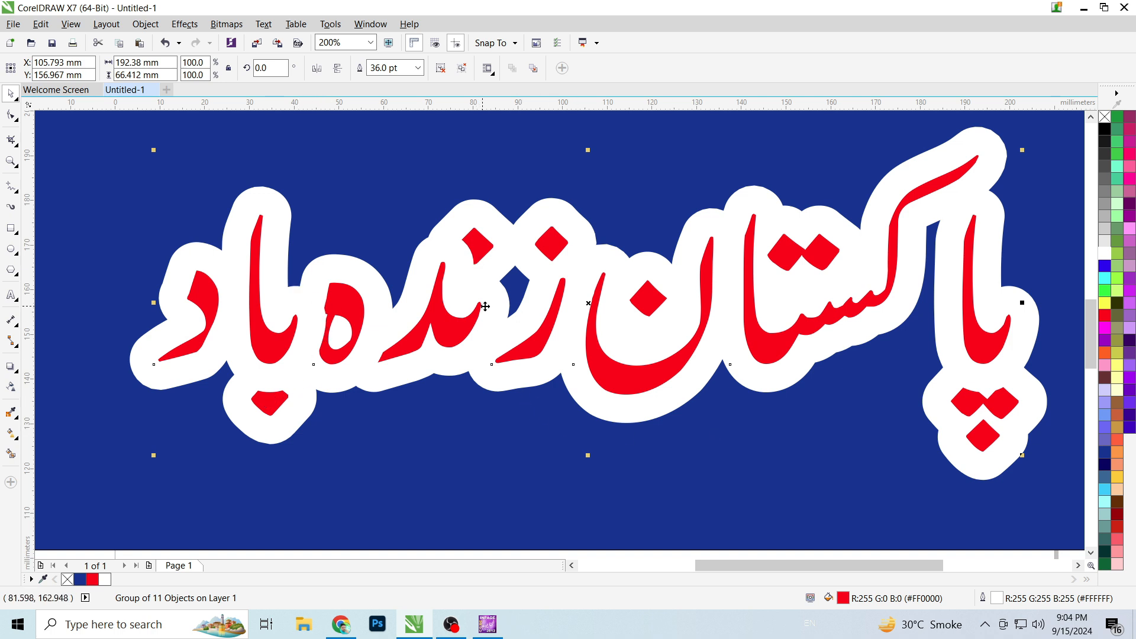
pyautogui.scroll(-1, 470, 314)
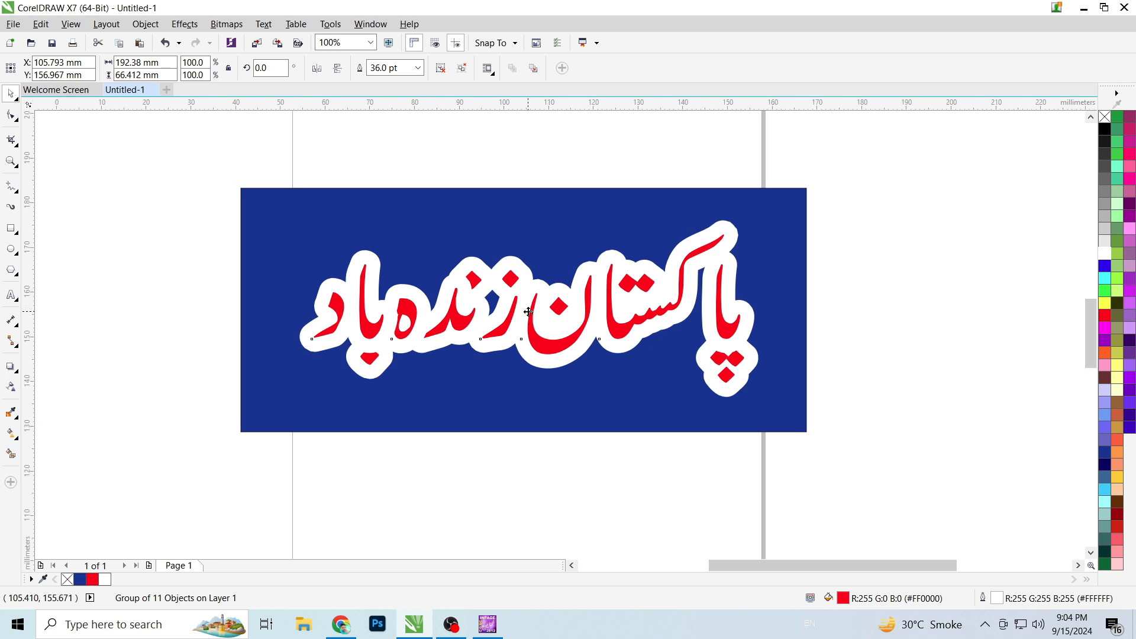
pyautogui.scroll(1, 533, 314)
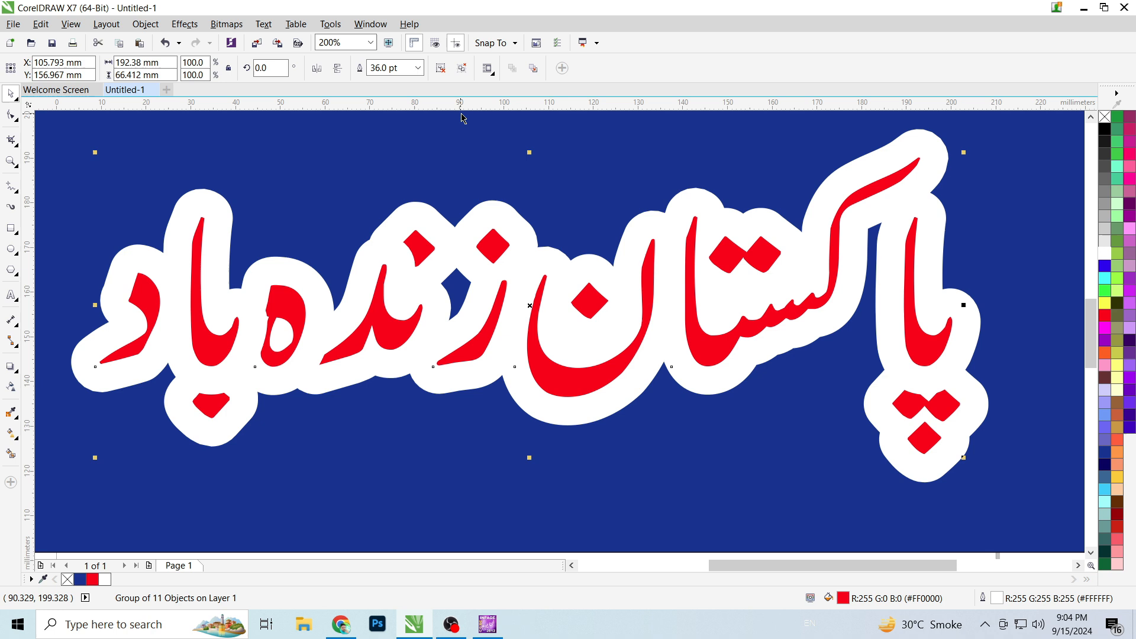
# Ungroup the Urdu text, convert its pieces to curves and weld them into a single curve object
pyautogui.click(441, 69)
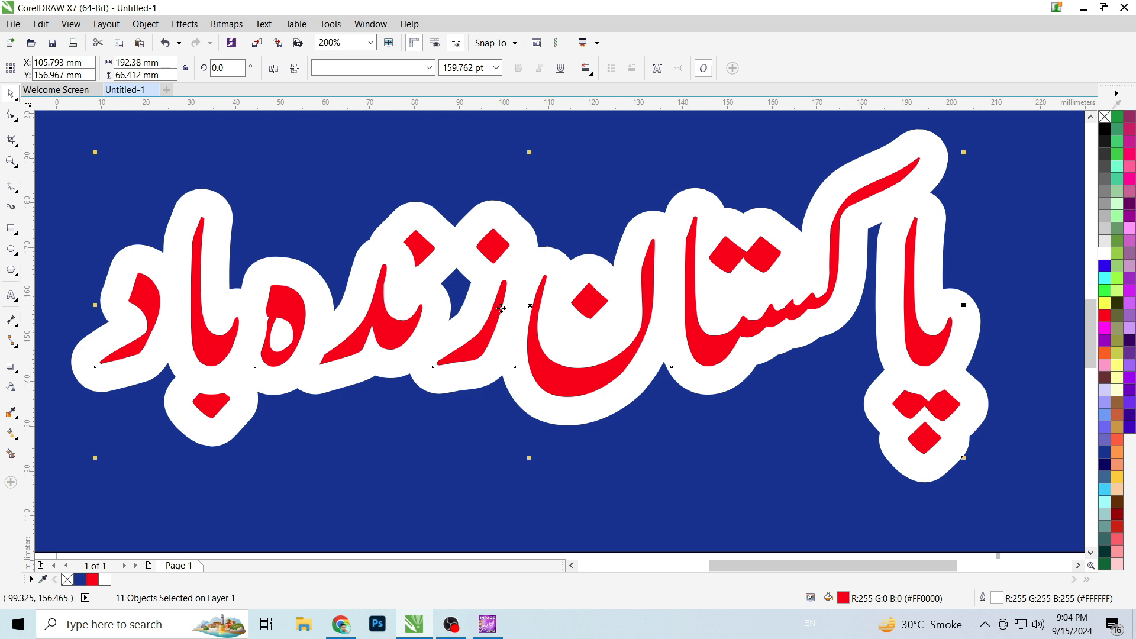
pyautogui.hotkey('ctrl', 'q')
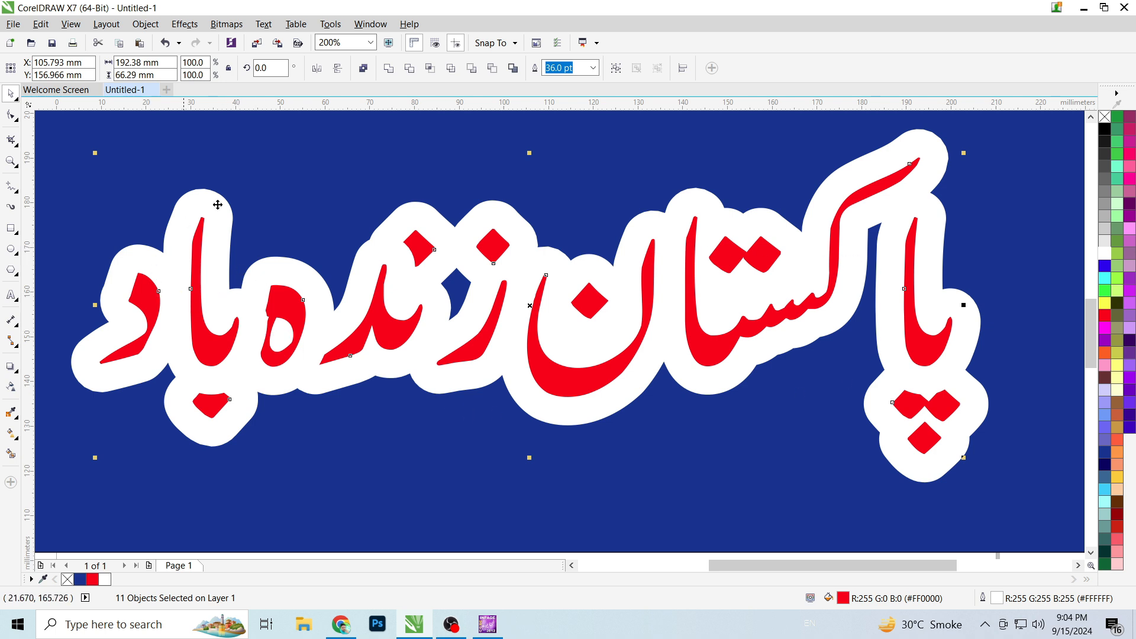
pyautogui.click(388, 70)
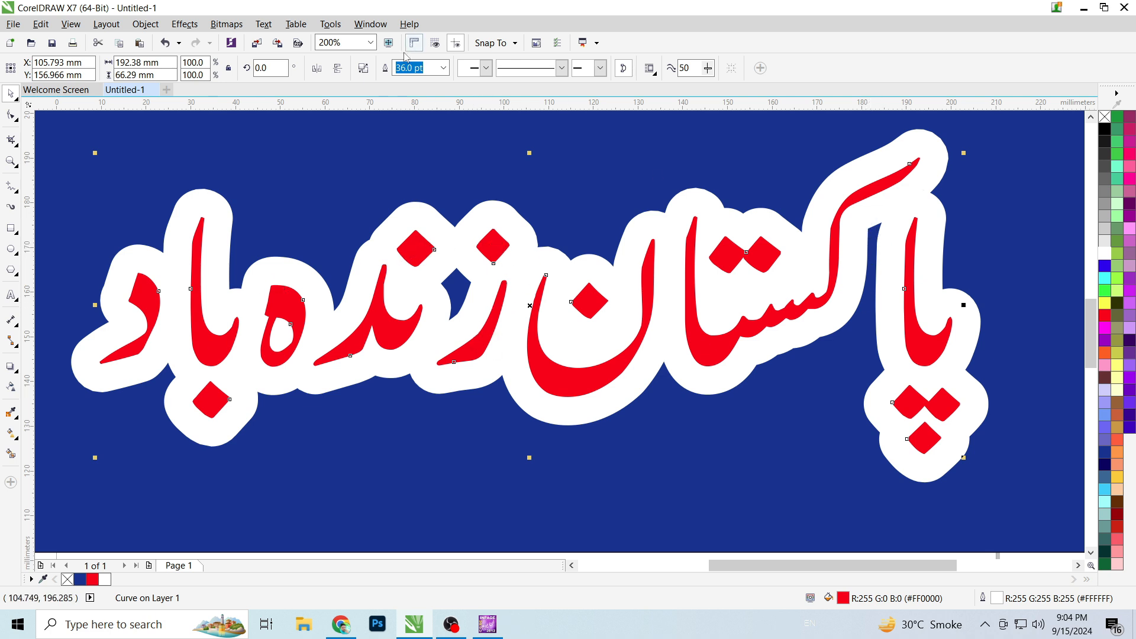
# Try outline widths of 3.0 pt and 8.0 pt on the welded text, and settle on 12.0 pt
pyautogui.click(442, 67)
pyautogui.click(422, 160)
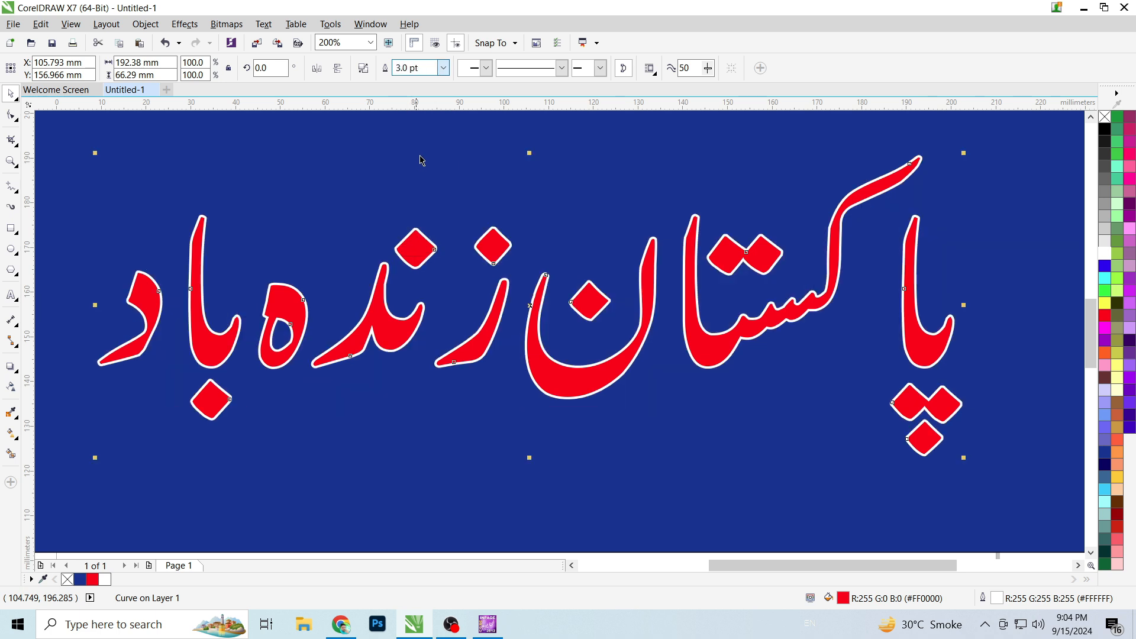
pyautogui.click(442, 67)
pyautogui.click(407, 194)
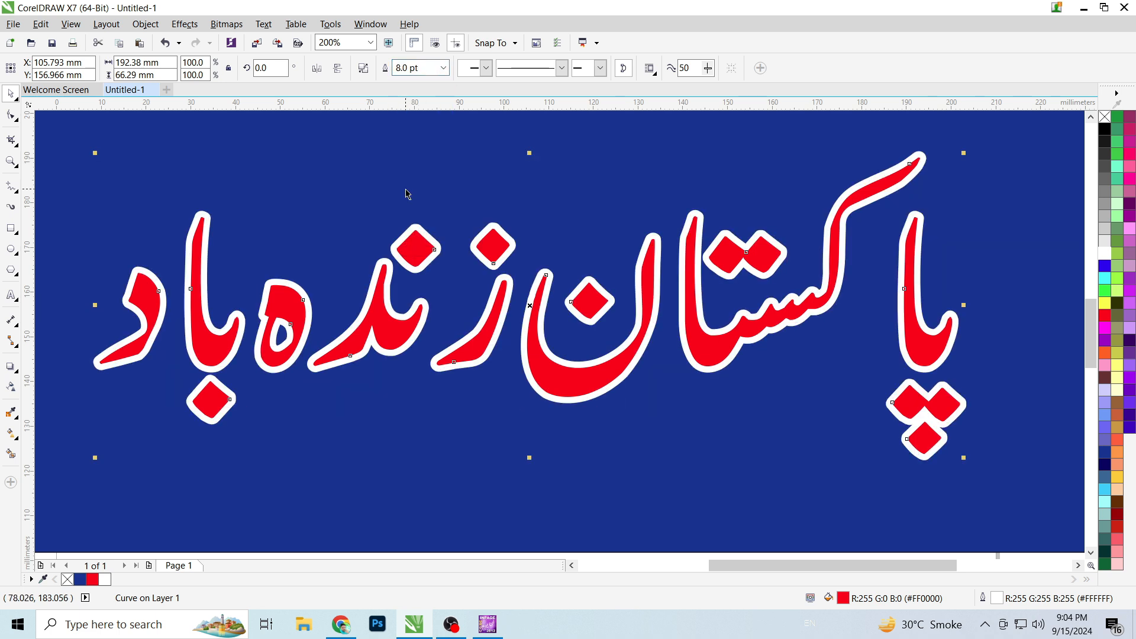
pyautogui.click(443, 68)
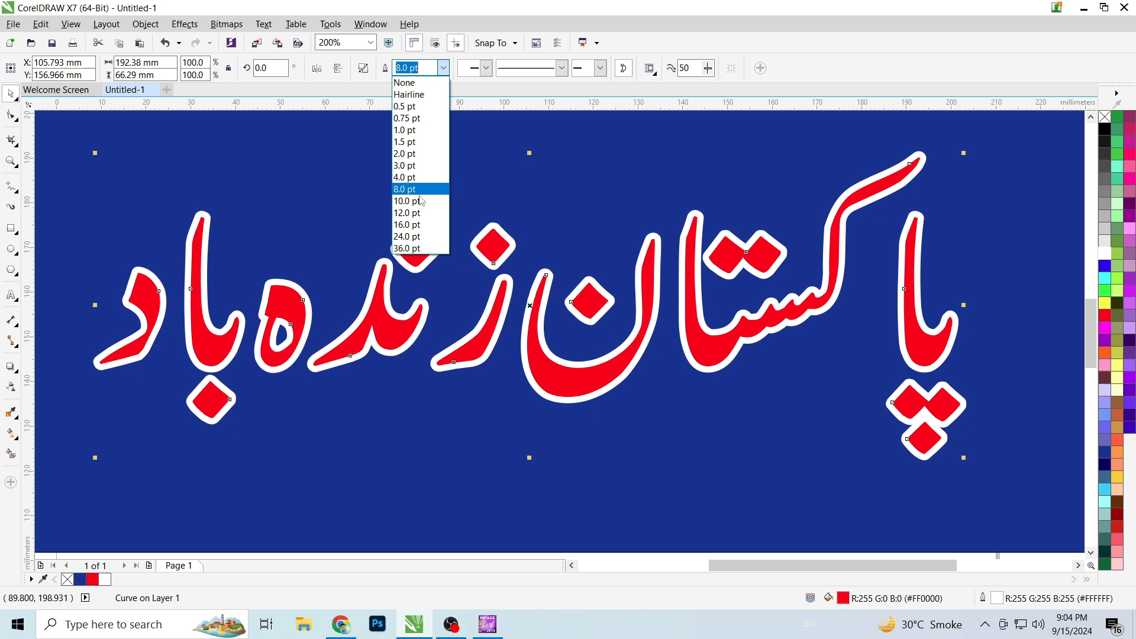
pyautogui.click(419, 212)
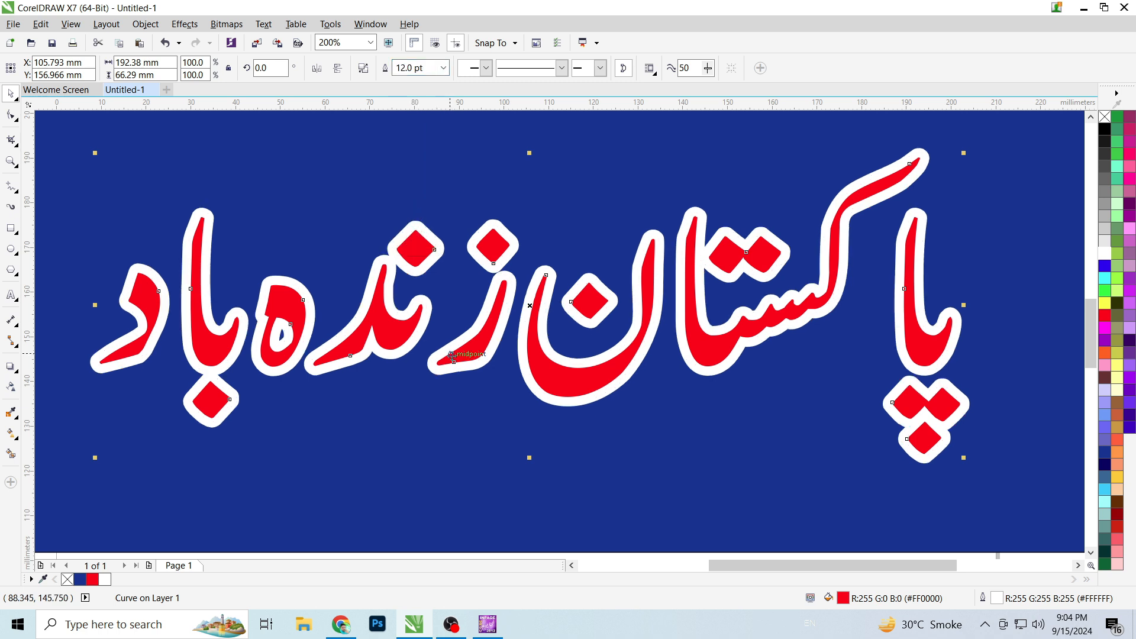